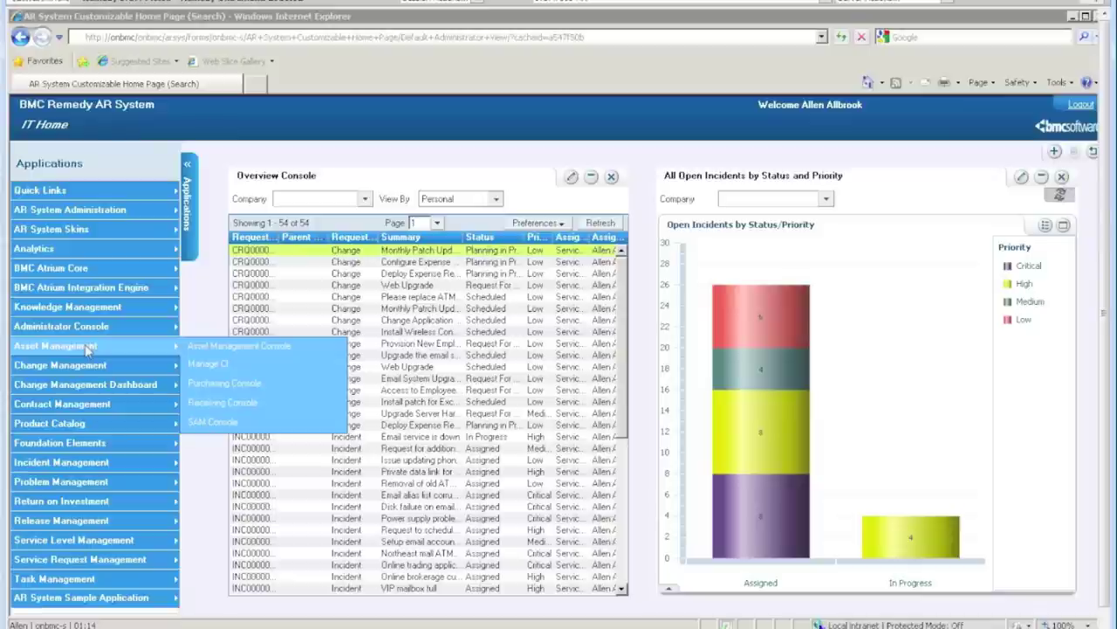
Launch the Asset Management Console from the Applications panel on the IT home page
left_click(242, 347)
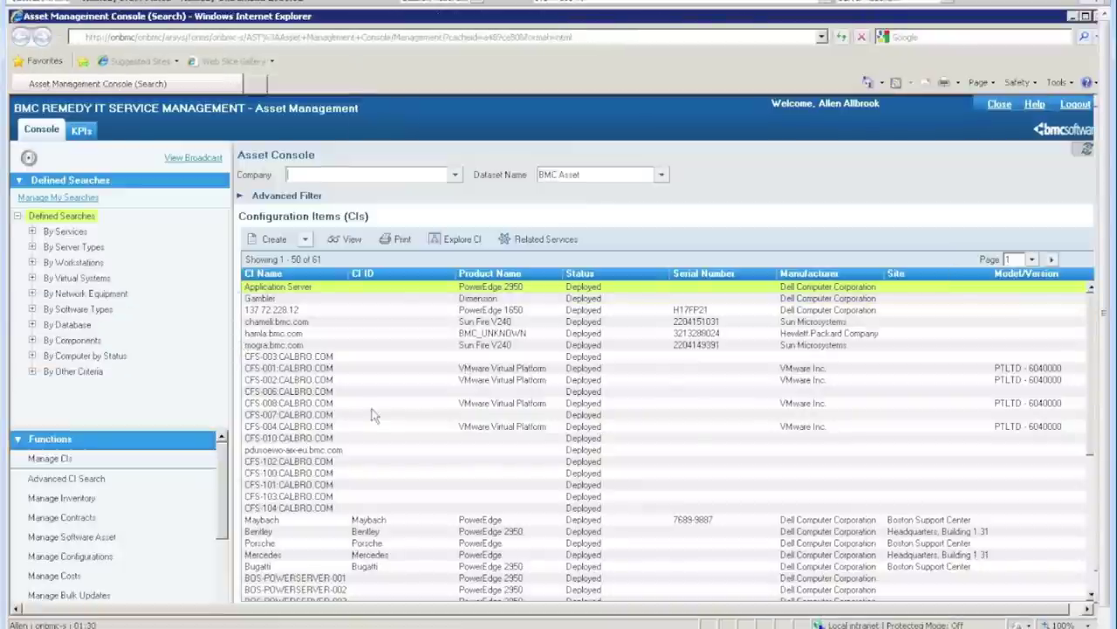
mouse_move(379, 420)
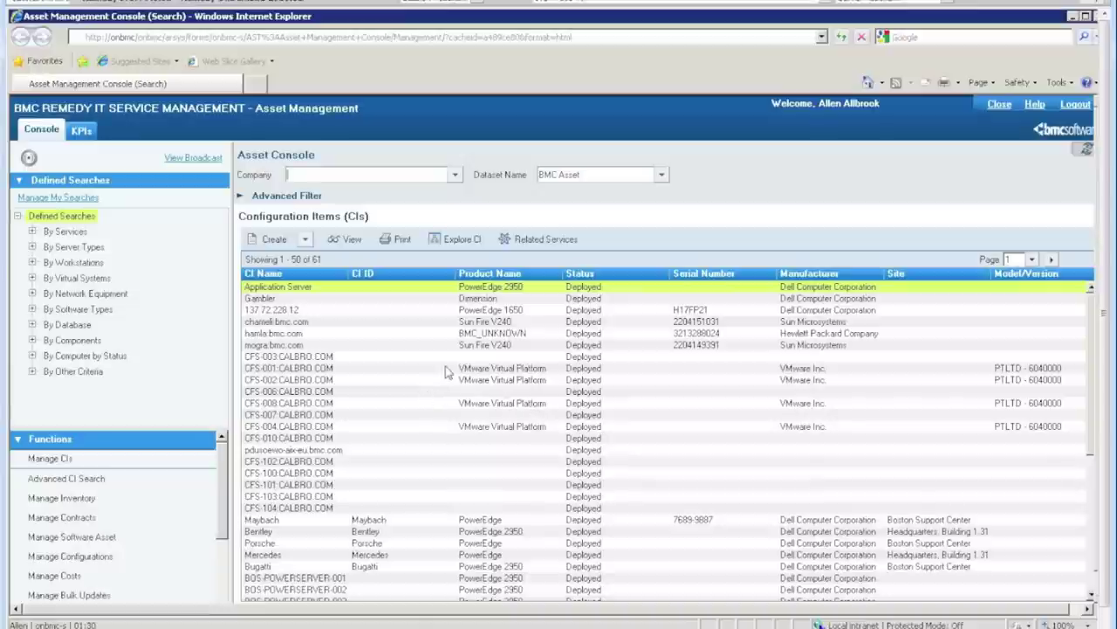
Preview the business service and all-virtual-system defined searches, collapsing each afterwards
mouse_move(445, 371)
left_click(32, 233)
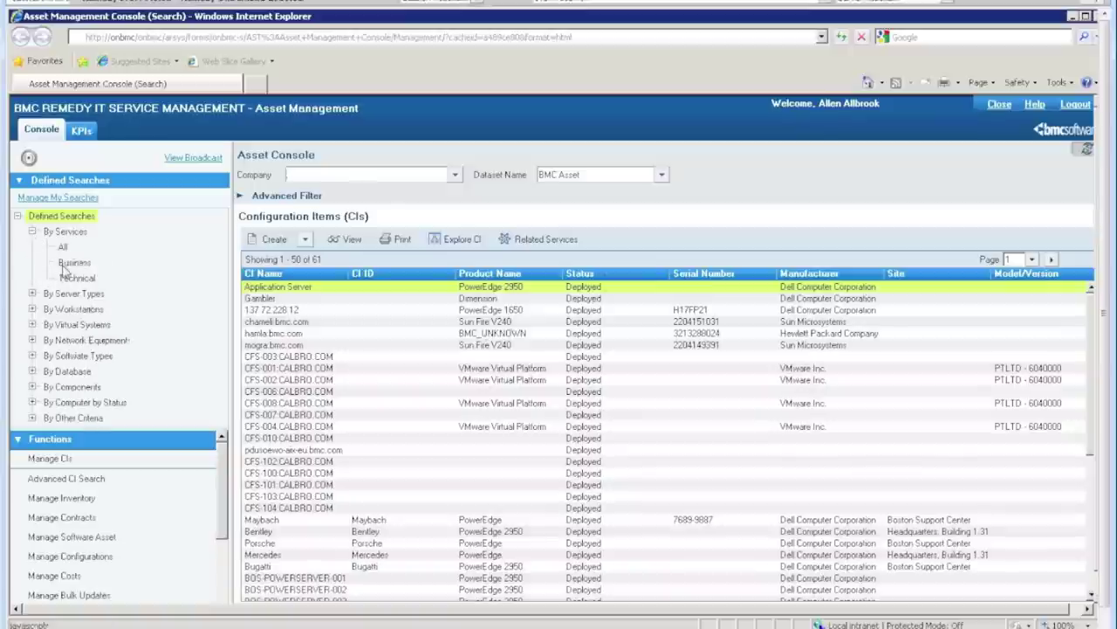
left_click(62, 264)
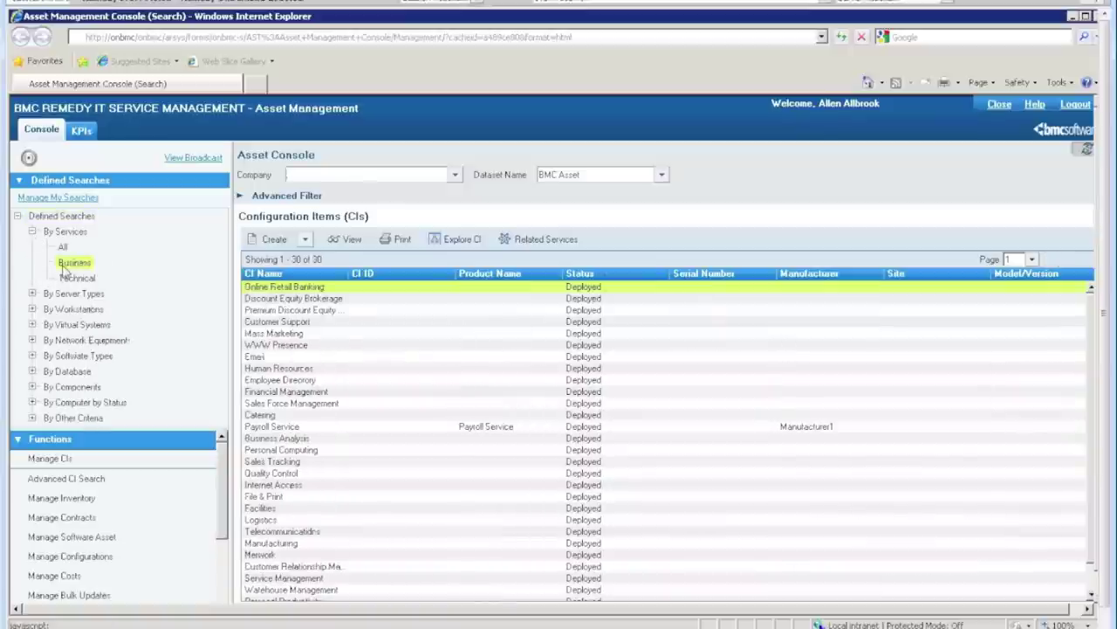
left_click(33, 231)
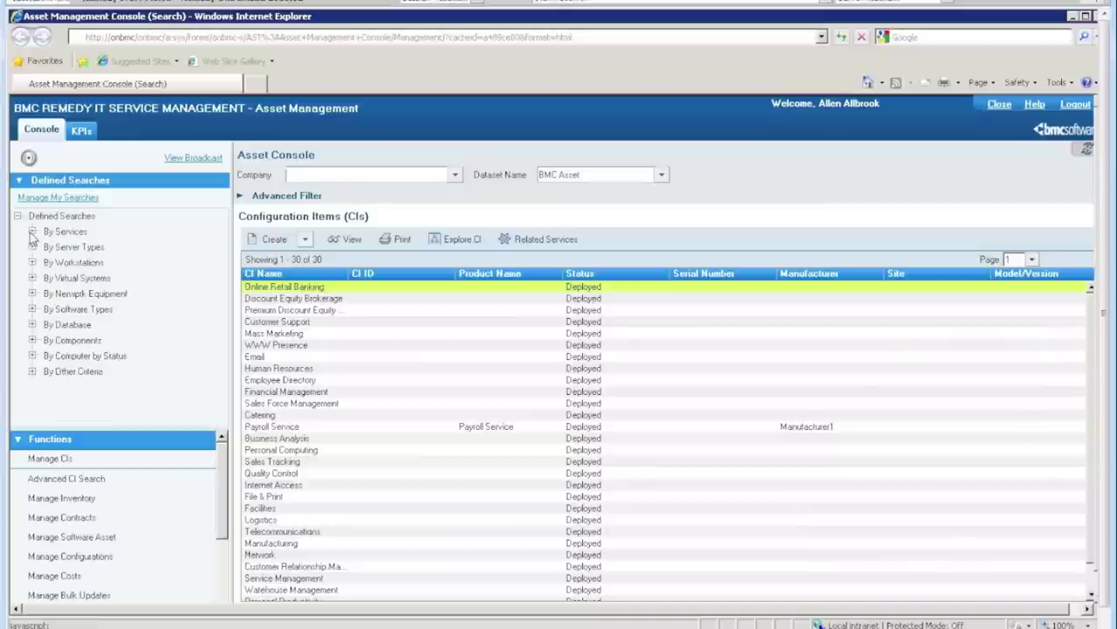
left_click(34, 278)
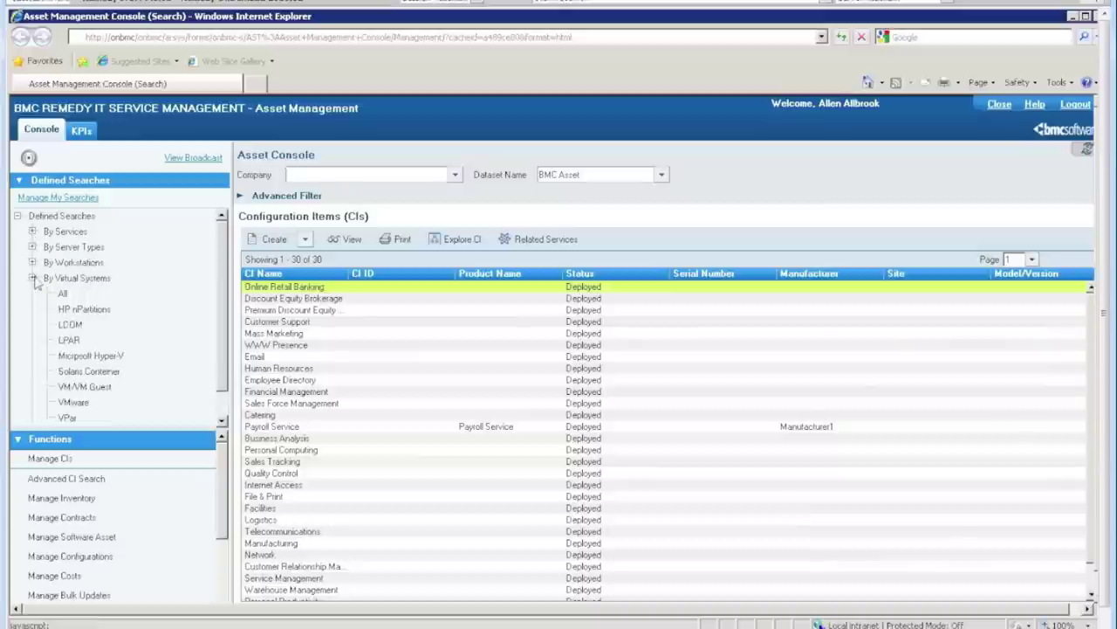
left_click(62, 295)
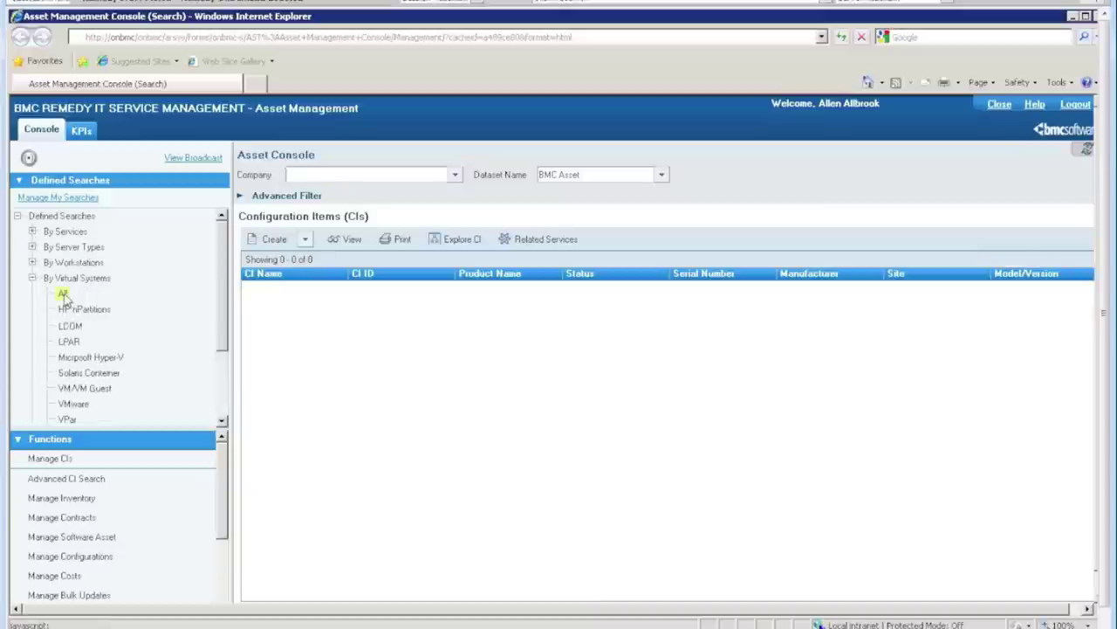
left_click(32, 278)
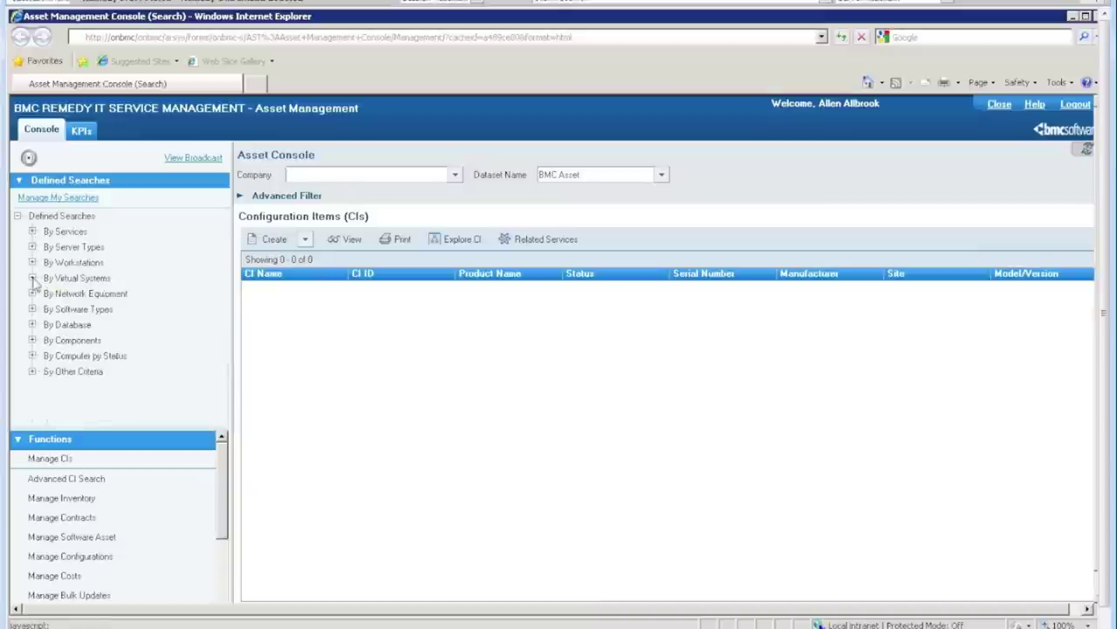
Run the All search under By Computer by Status to list 64 configuration items
left_click(33, 356)
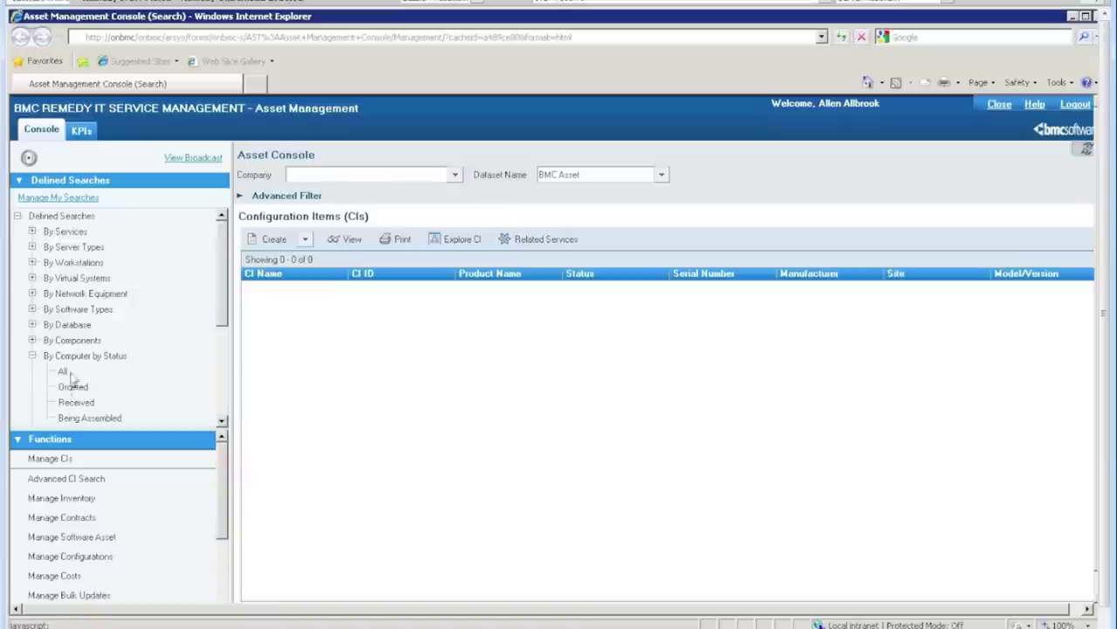
left_click(66, 372)
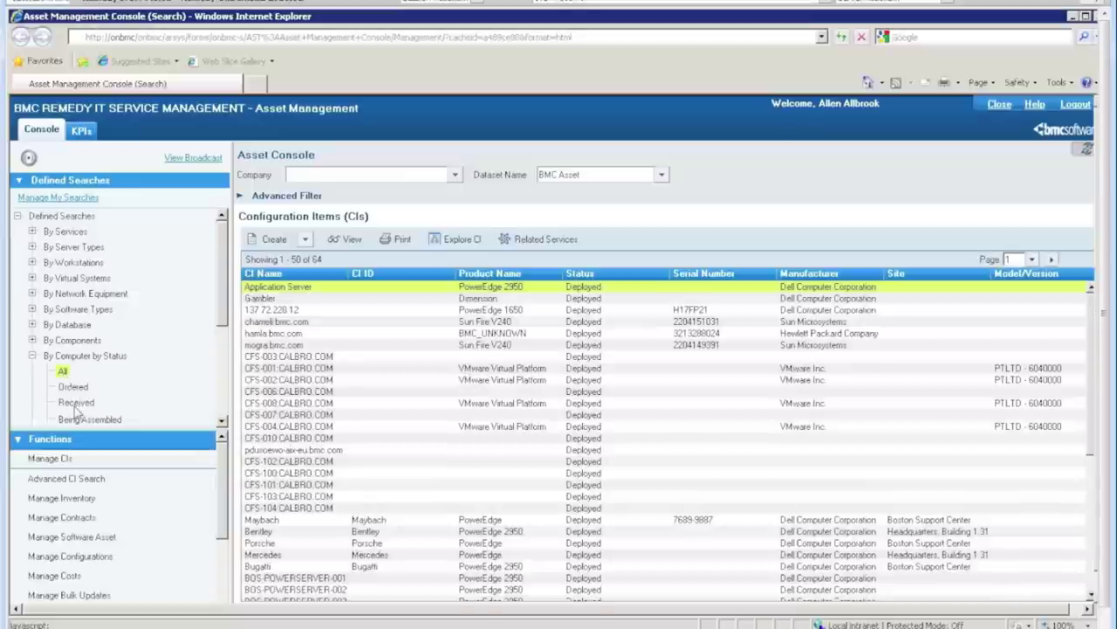
left_click(33, 356)
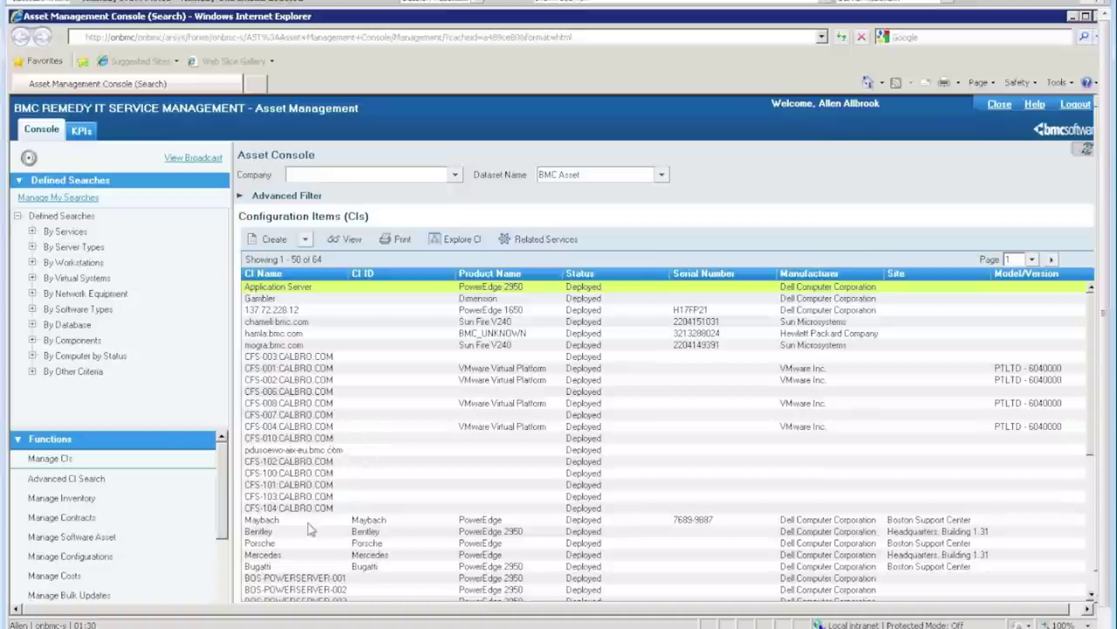
Open the Maybach Dell PowerEdge server record and focus its Users Affected field
double_click(263, 521)
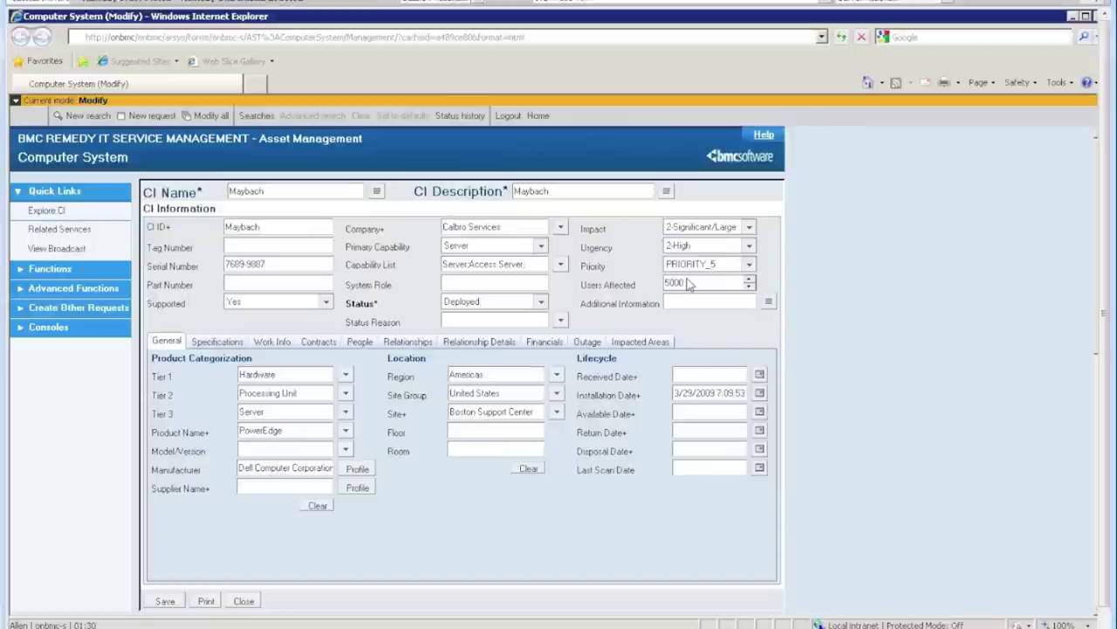
left_click(687, 287)
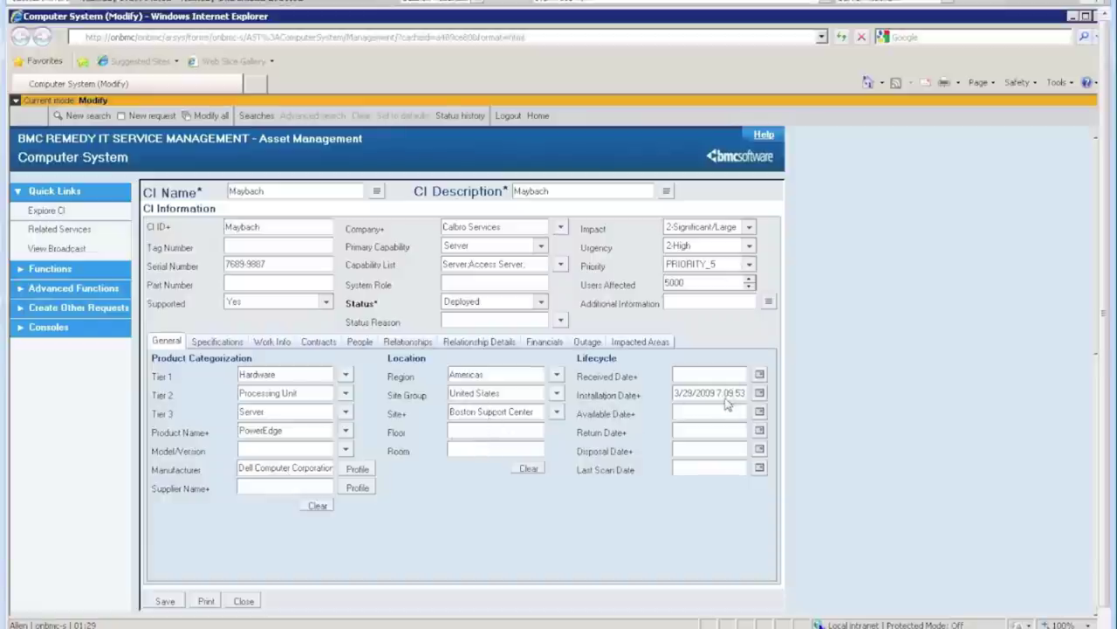
Check Maybach's specifications and work info, then its BMC-SUP-02 support contract (3/4/2009–3/3/2012)
left_click(228, 345)
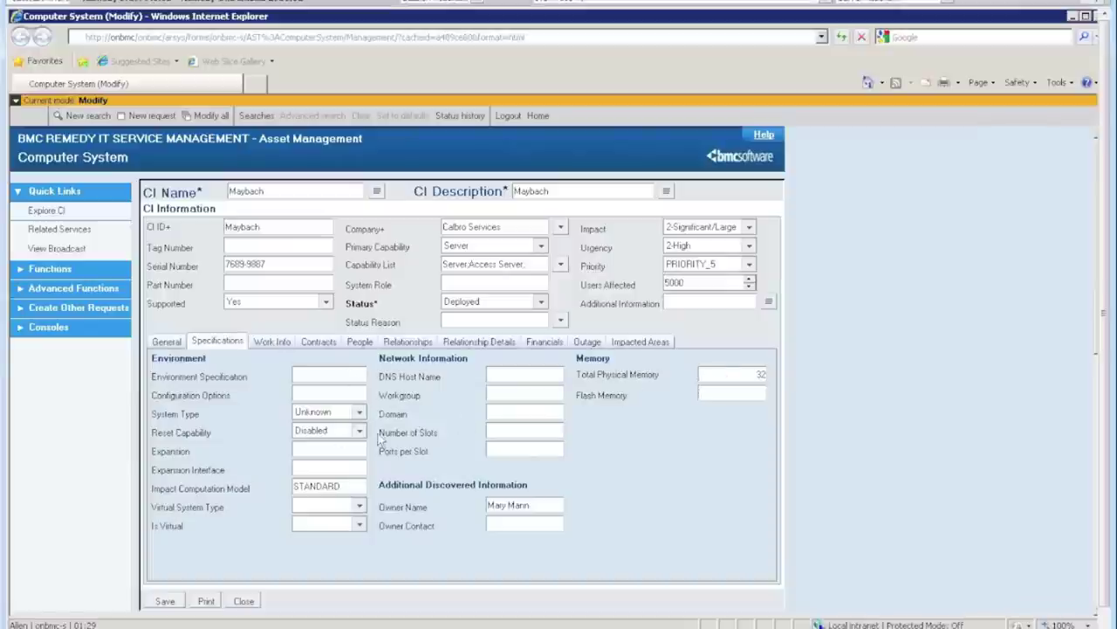
left_click(274, 344)
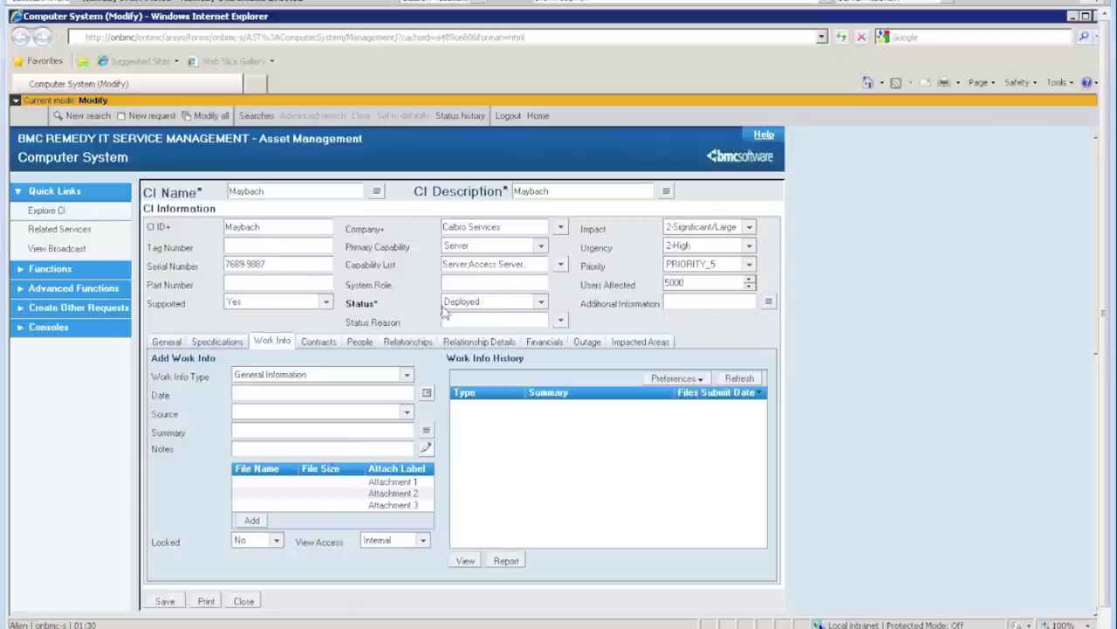
left_click(316, 346)
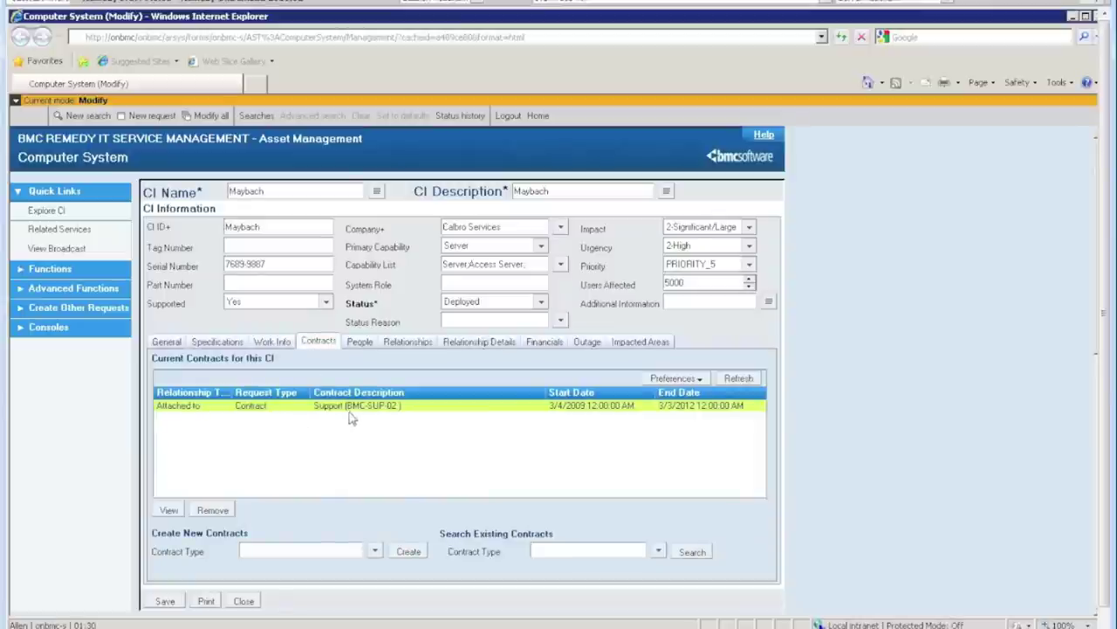
left_click(168, 511)
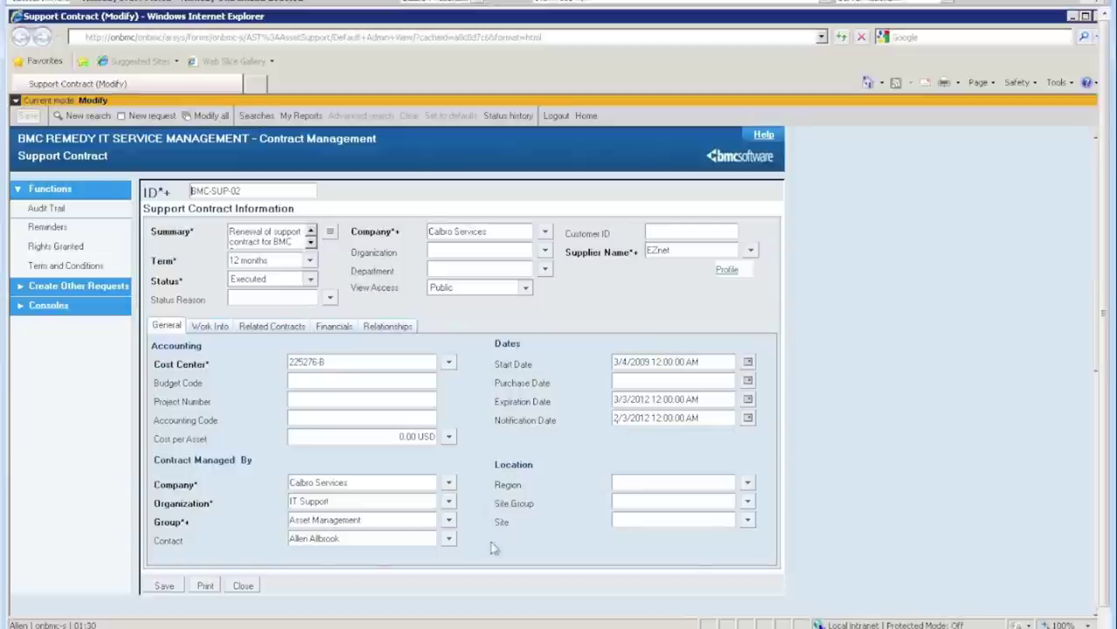
left_click(244, 585)
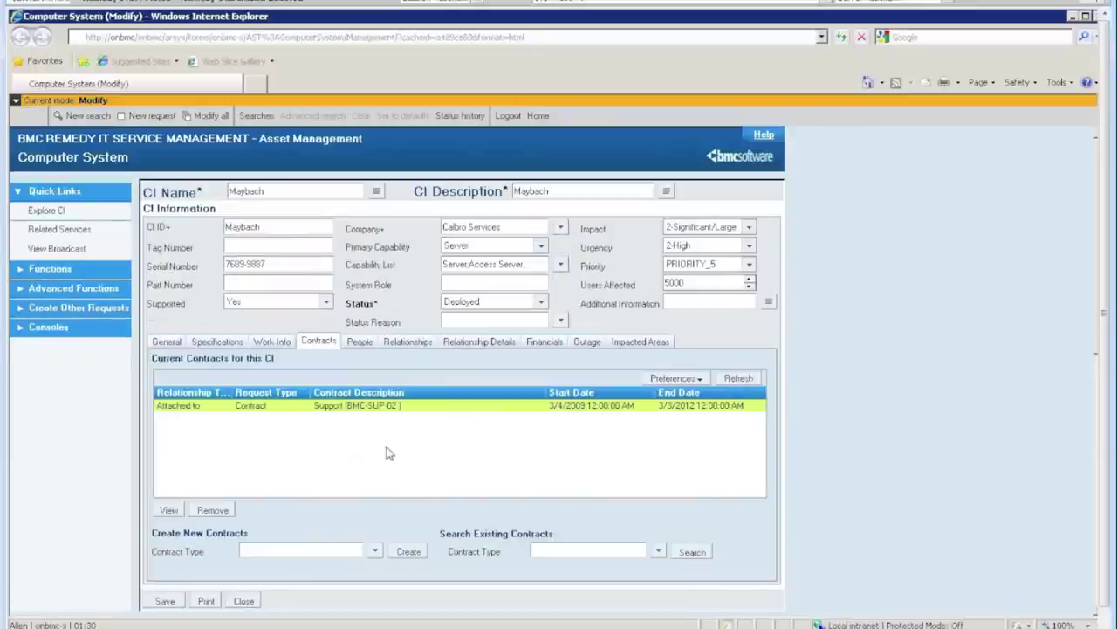
Select a Calbro Services person to relate to Maybach as a People relationship
left_click(360, 342)
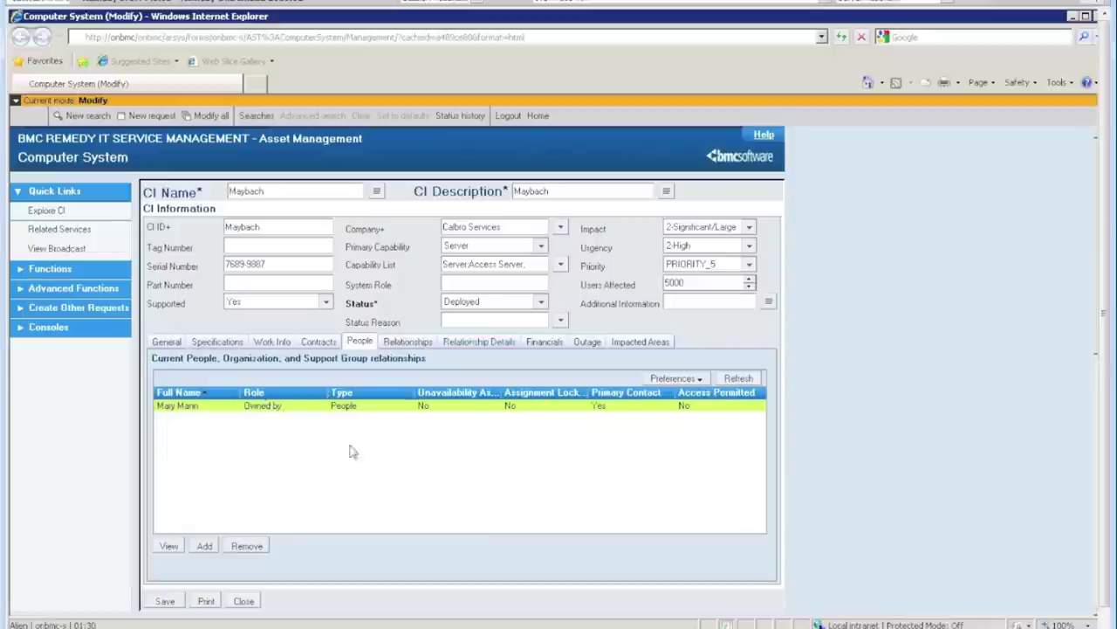
left_click(204, 548)
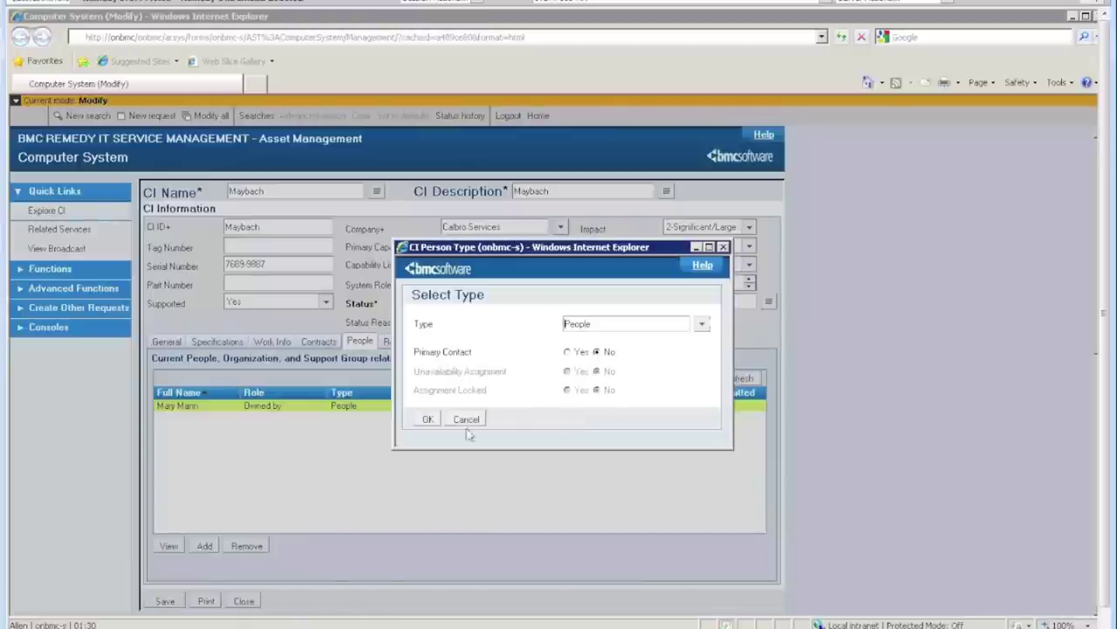
left_click(428, 420)
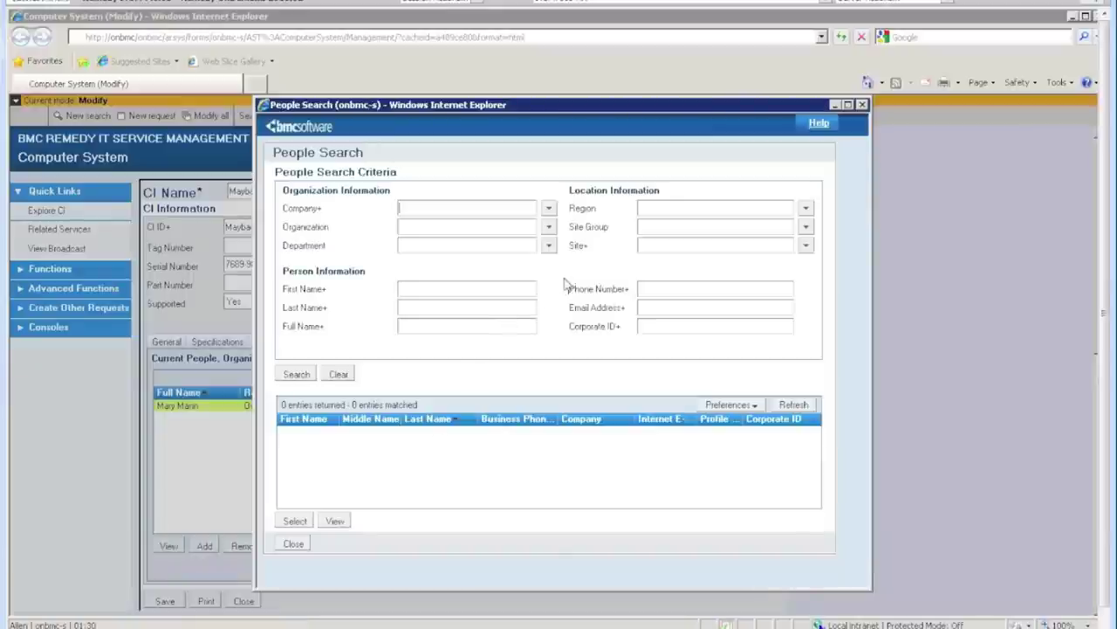
left_click(548, 210)
left_click(563, 220)
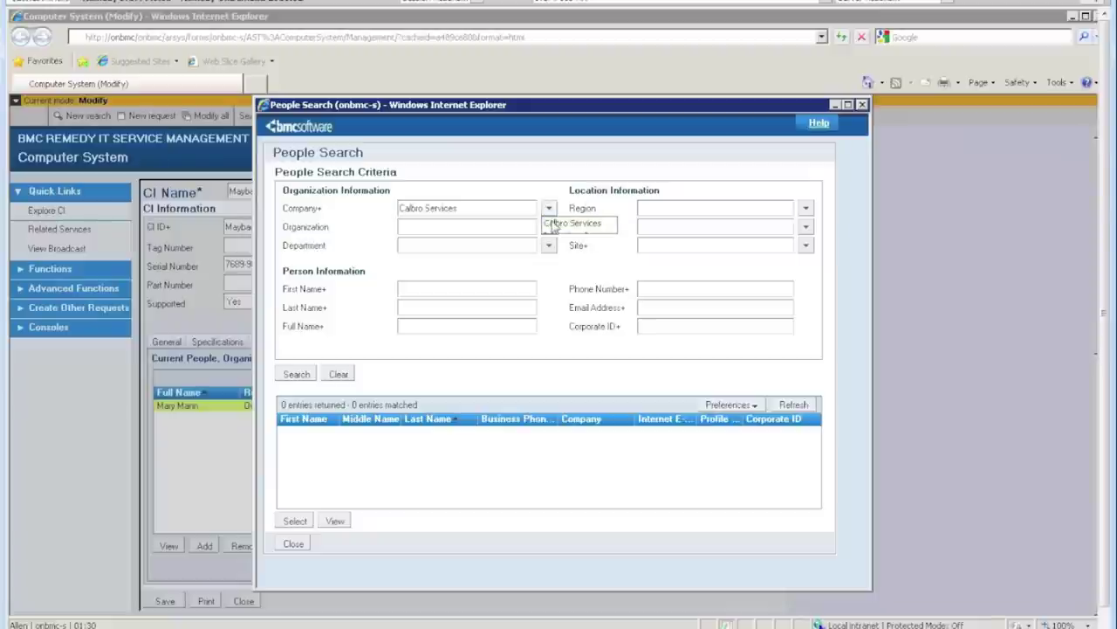
left_click(295, 375)
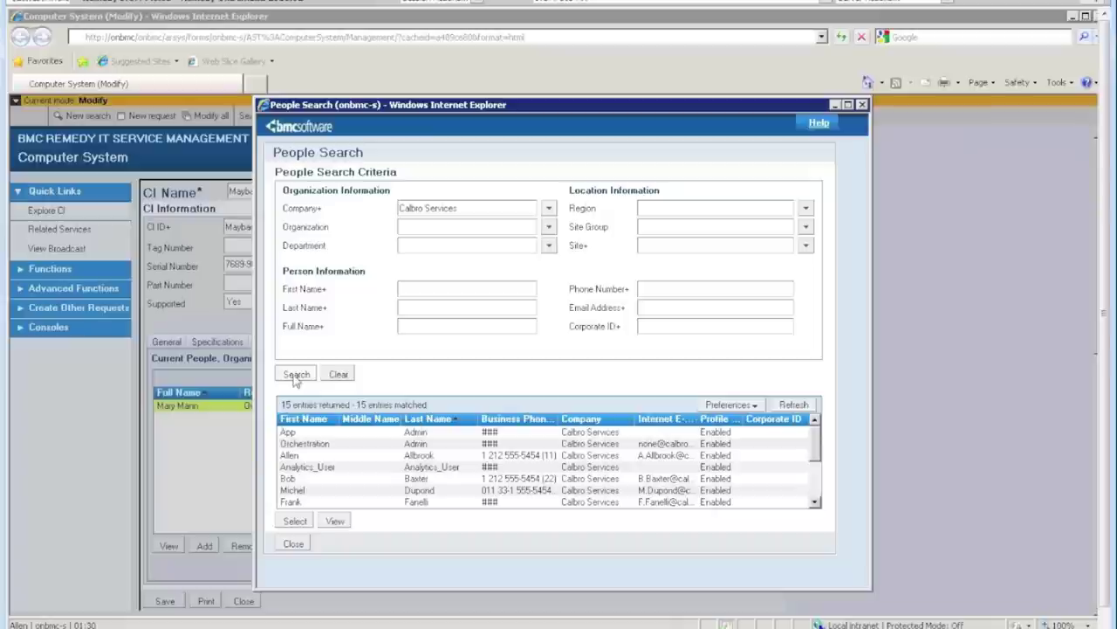
left_click(308, 481)
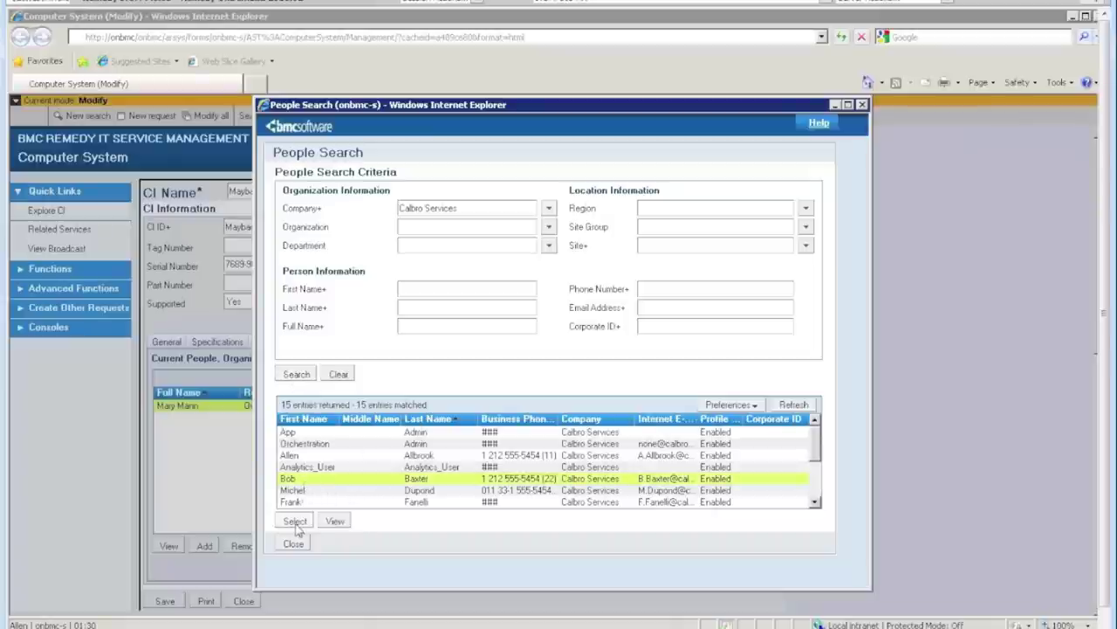
left_click(295, 522)
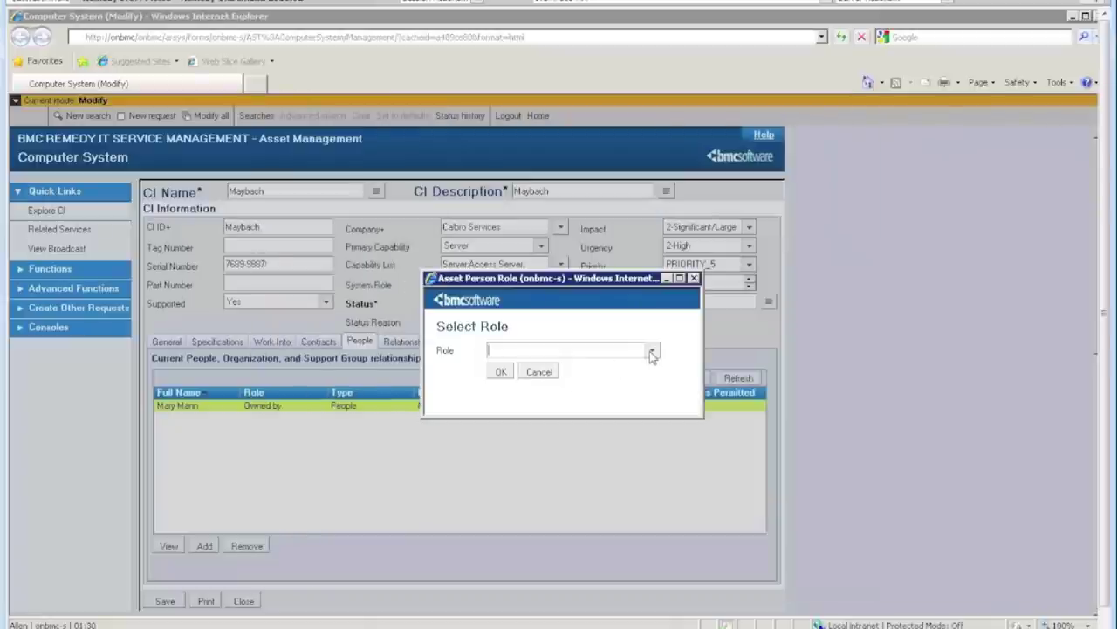
Give the new person the Supported by role, then view Maybach's child CI, Employee Benefits
left_click(651, 352)
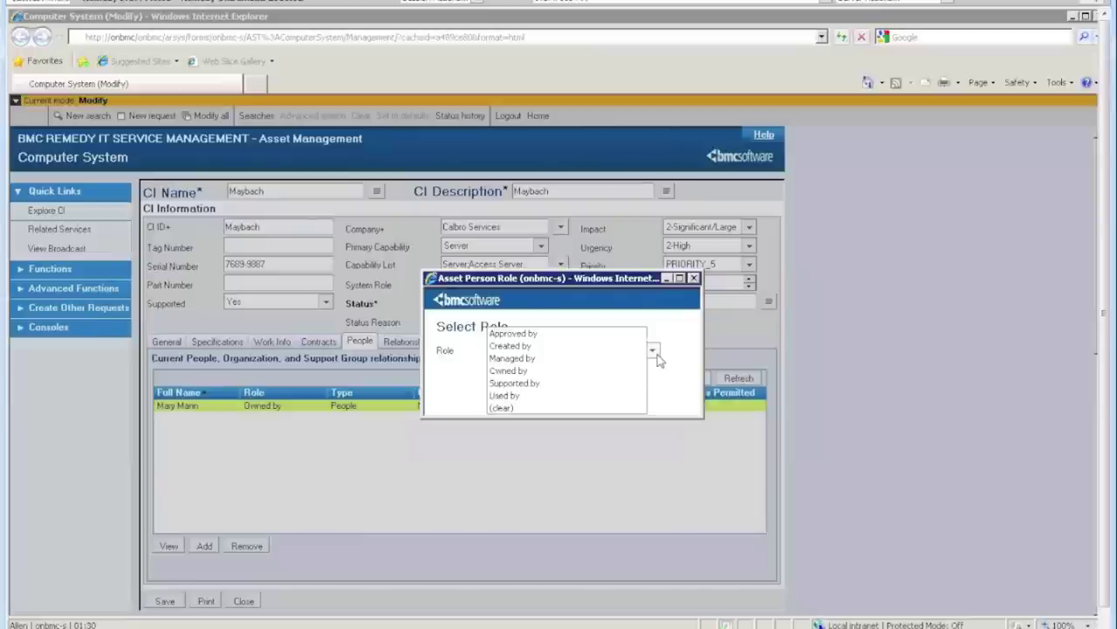
left_click(545, 386)
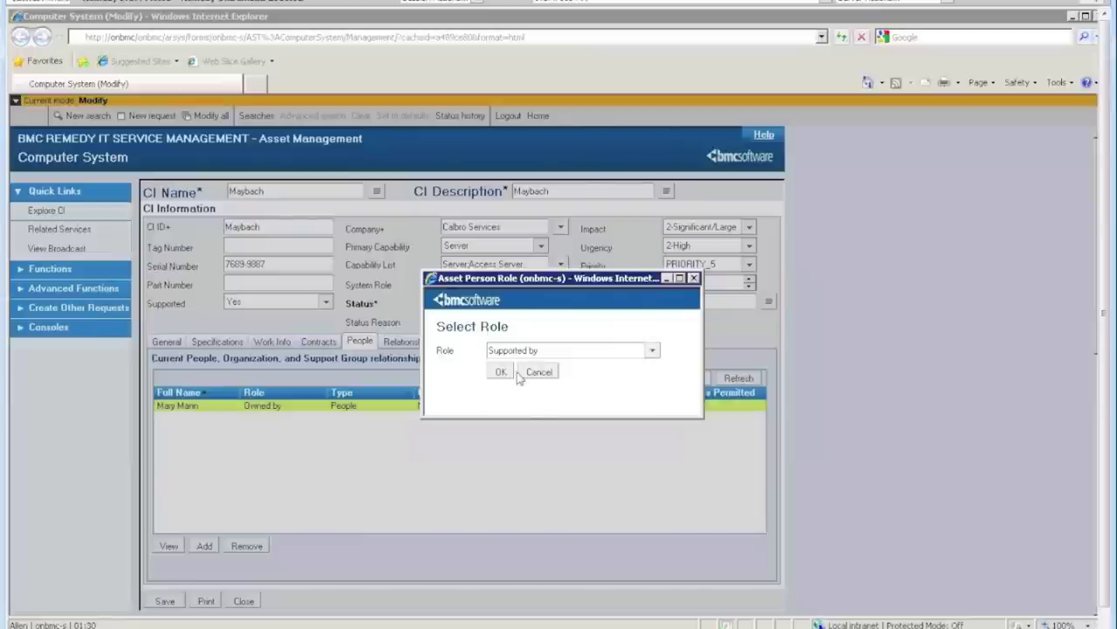
left_click(497, 373)
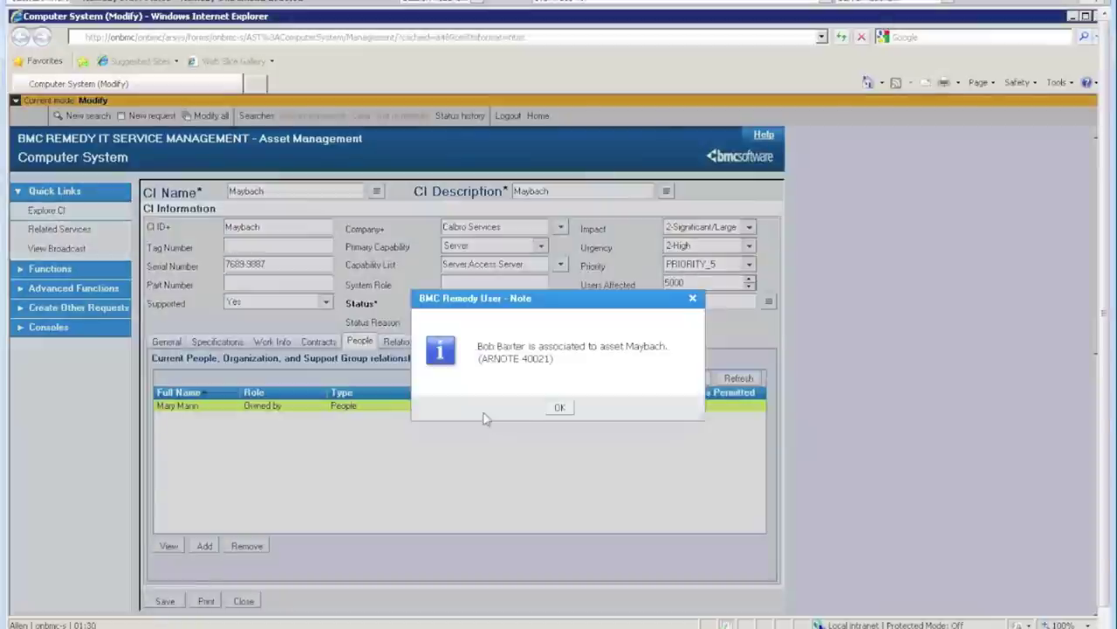
left_click(569, 410)
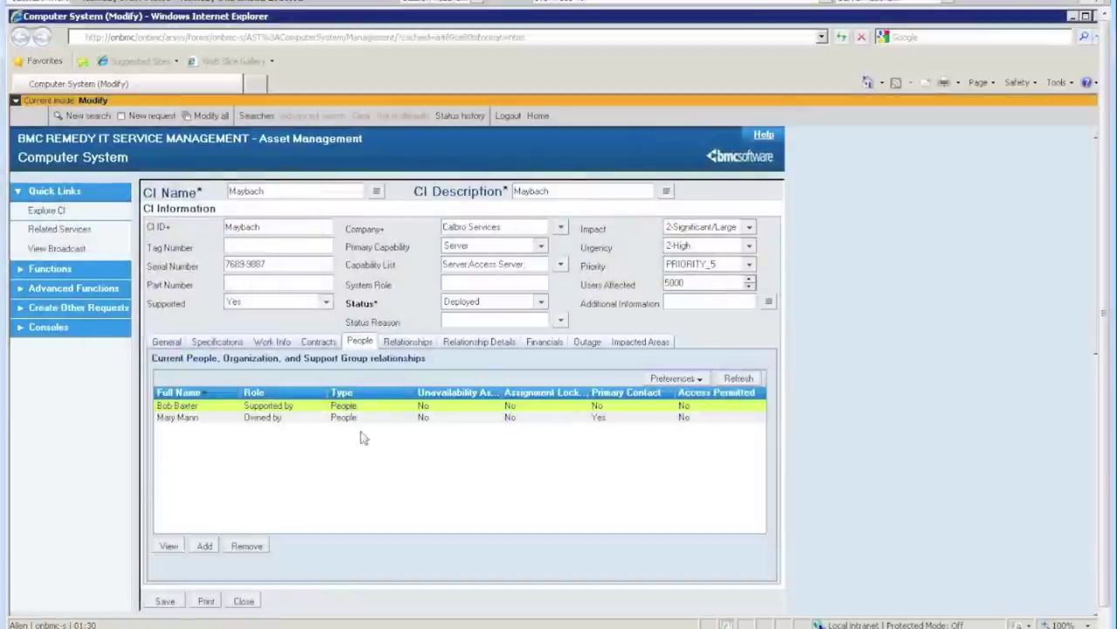
left_click(409, 342)
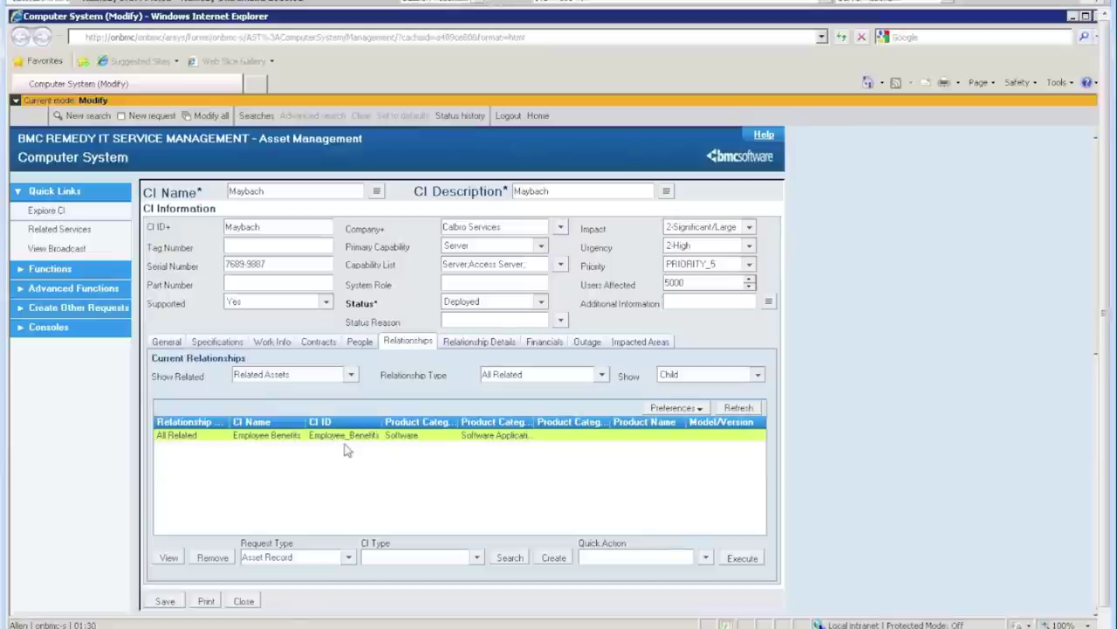
left_click(350, 375)
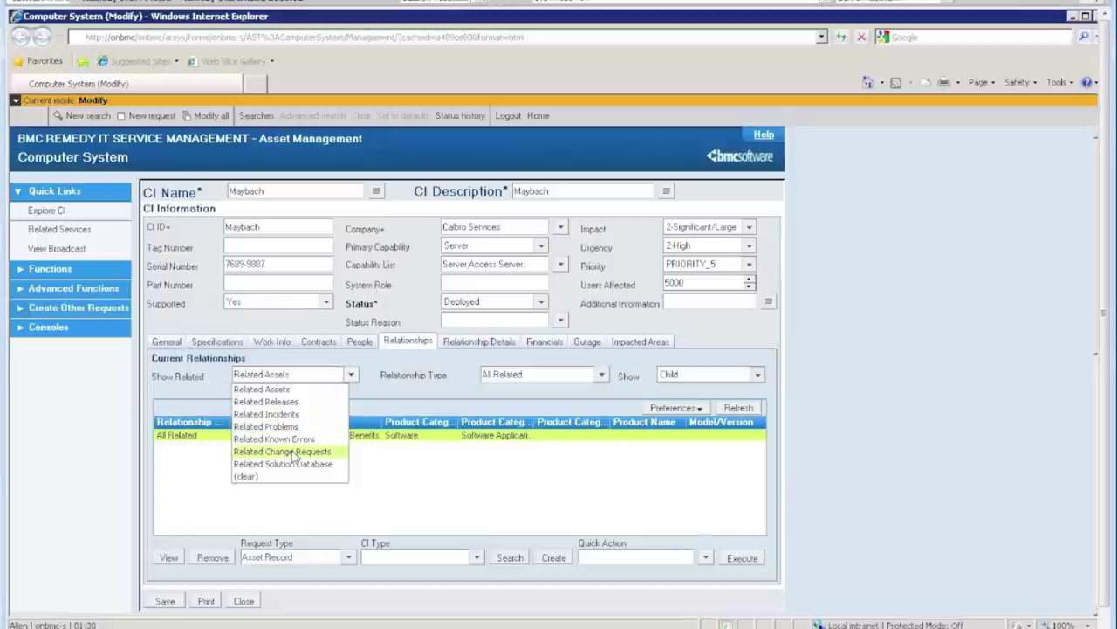
left_click(293, 453)
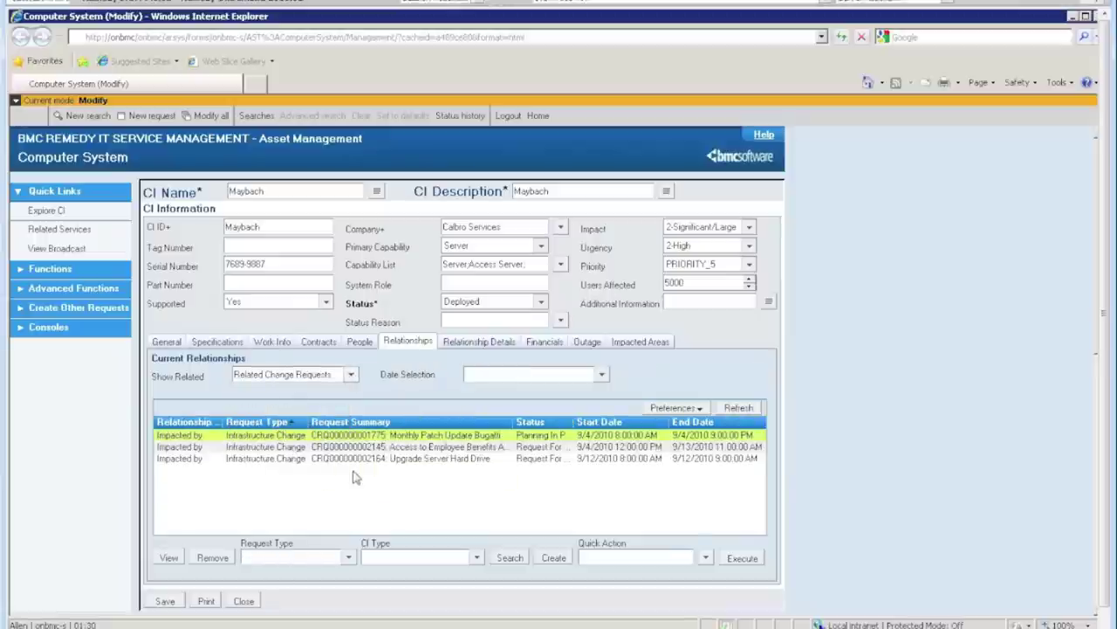
left_click(352, 375)
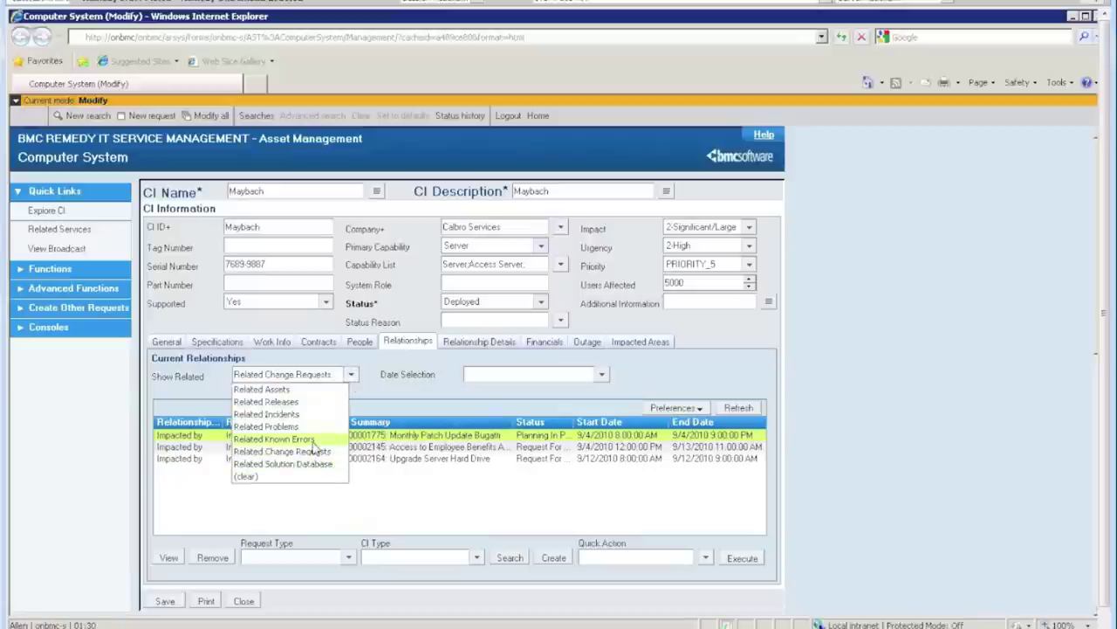
left_click(316, 439)
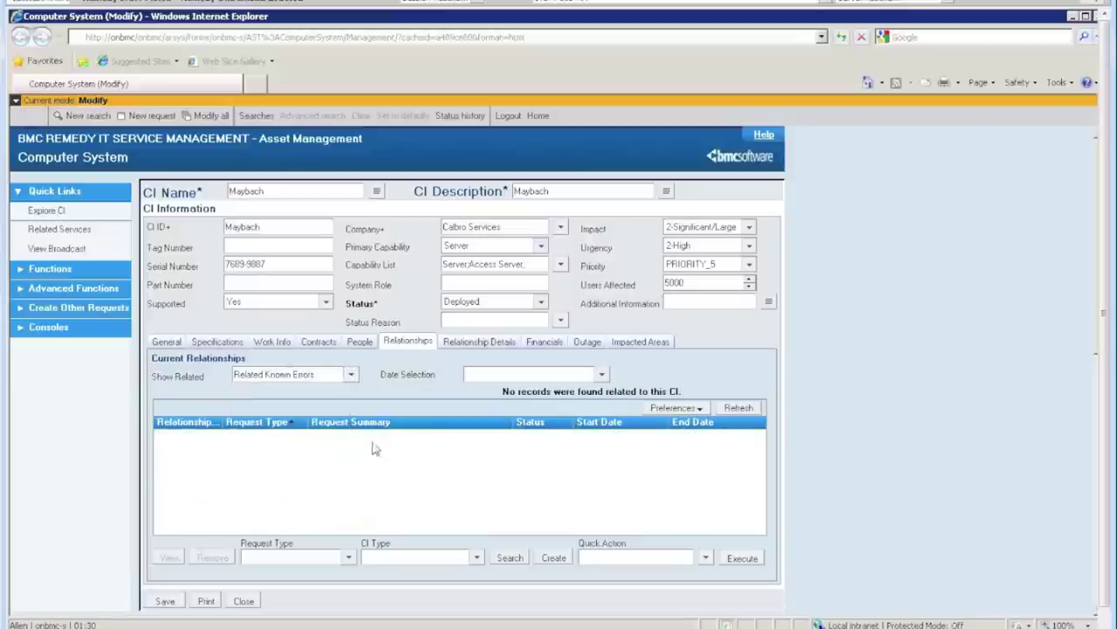
left_click(352, 375)
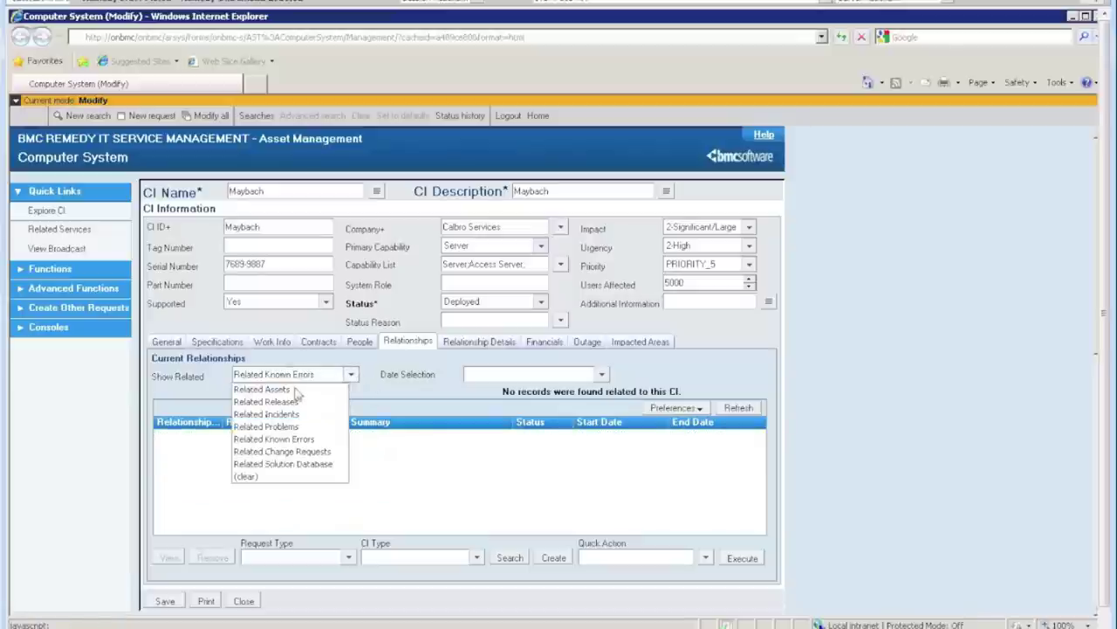
left_click(292, 393)
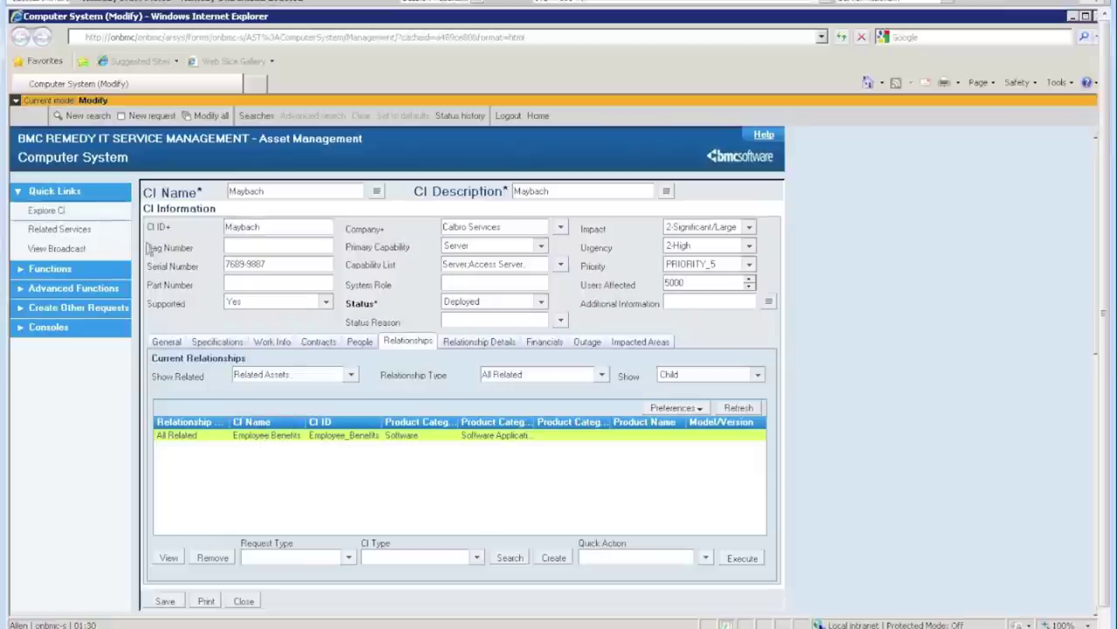
Explore Maybach's Atrium relationship graph to Employee Benefits and Employee Services, then close it
left_click(63, 216)
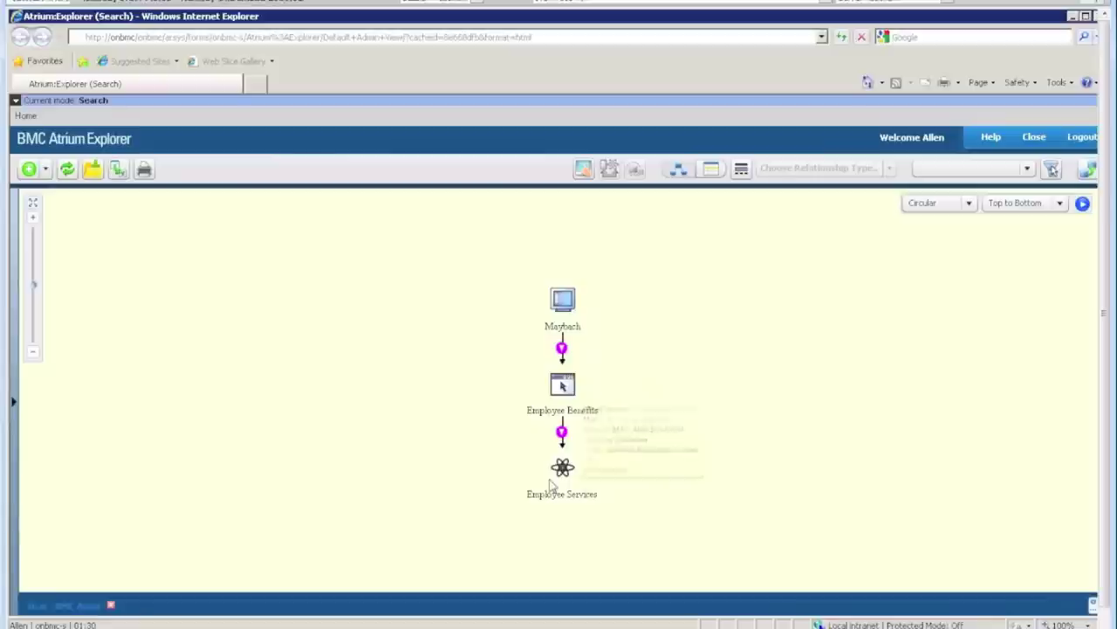
mouse_move(568, 480)
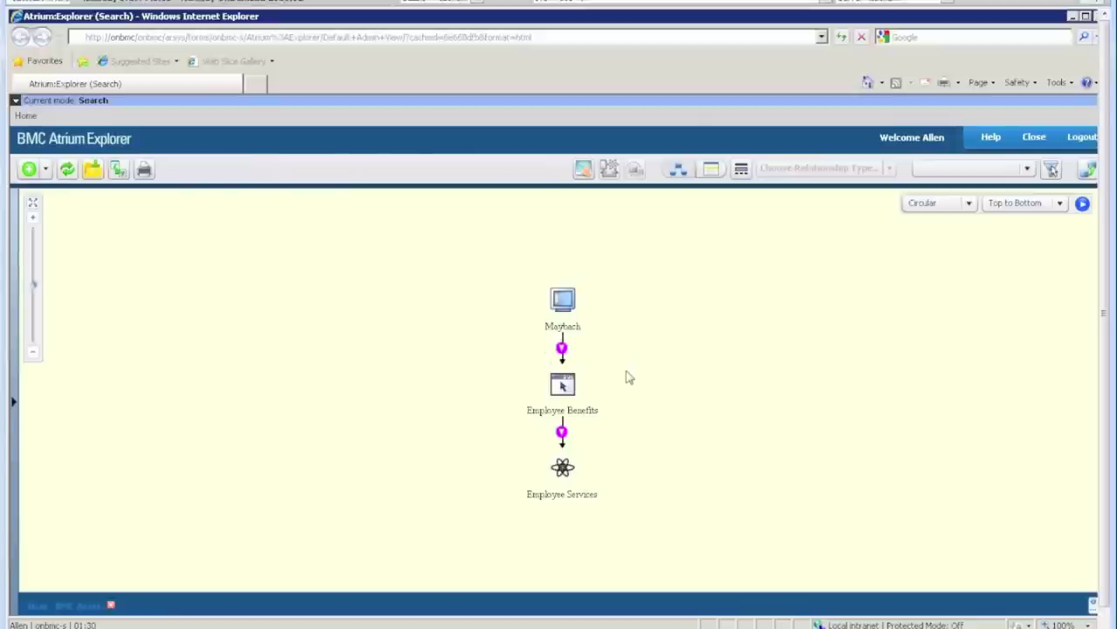
mouse_move(600, 379)
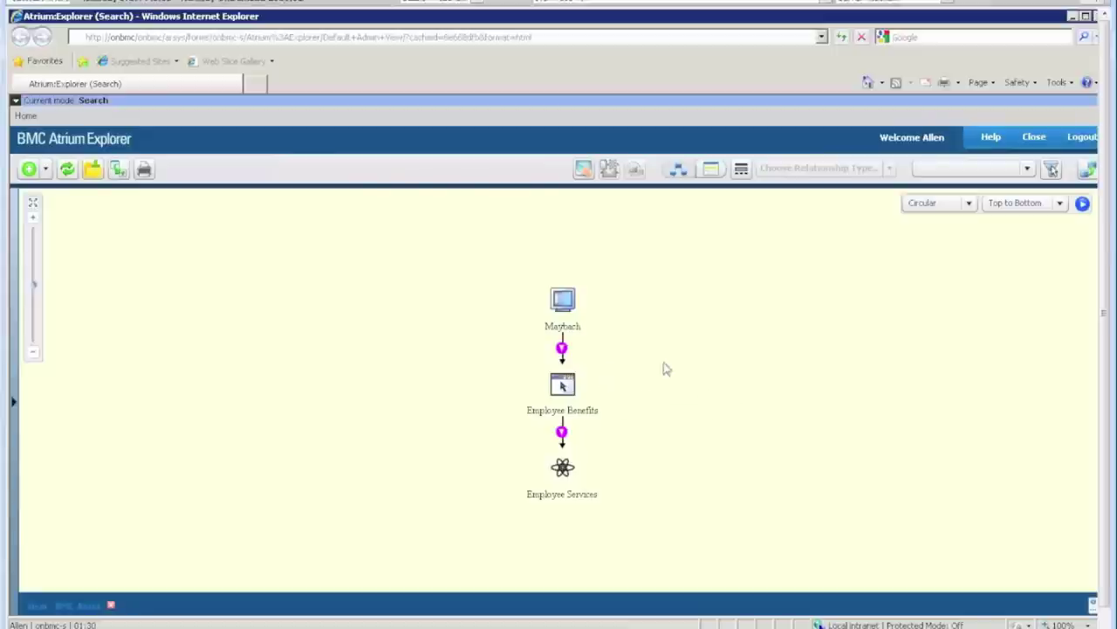
left_click(1034, 139)
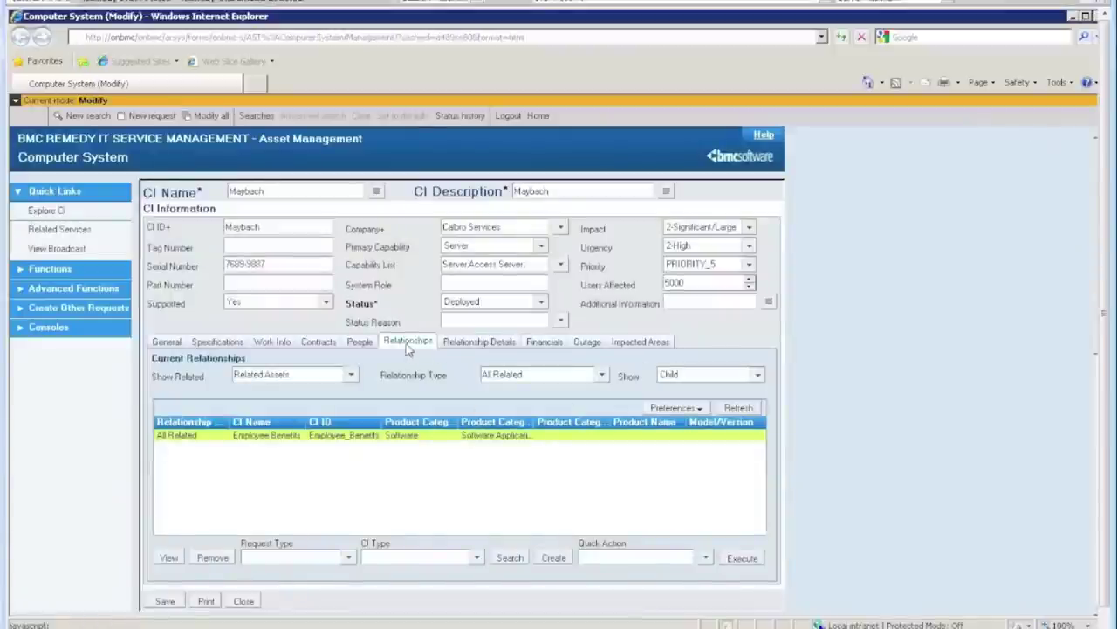
Review relationship details and financials: 24,500.00 USD purchase cost, 28,067.00 USD cost entries
left_click(494, 346)
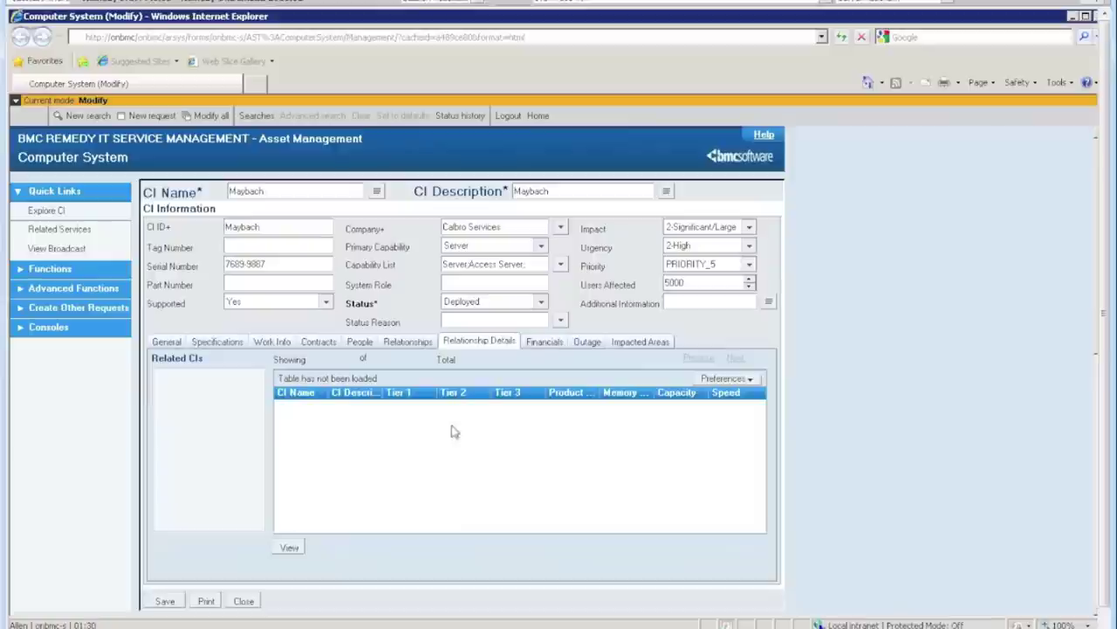
left_click(545, 343)
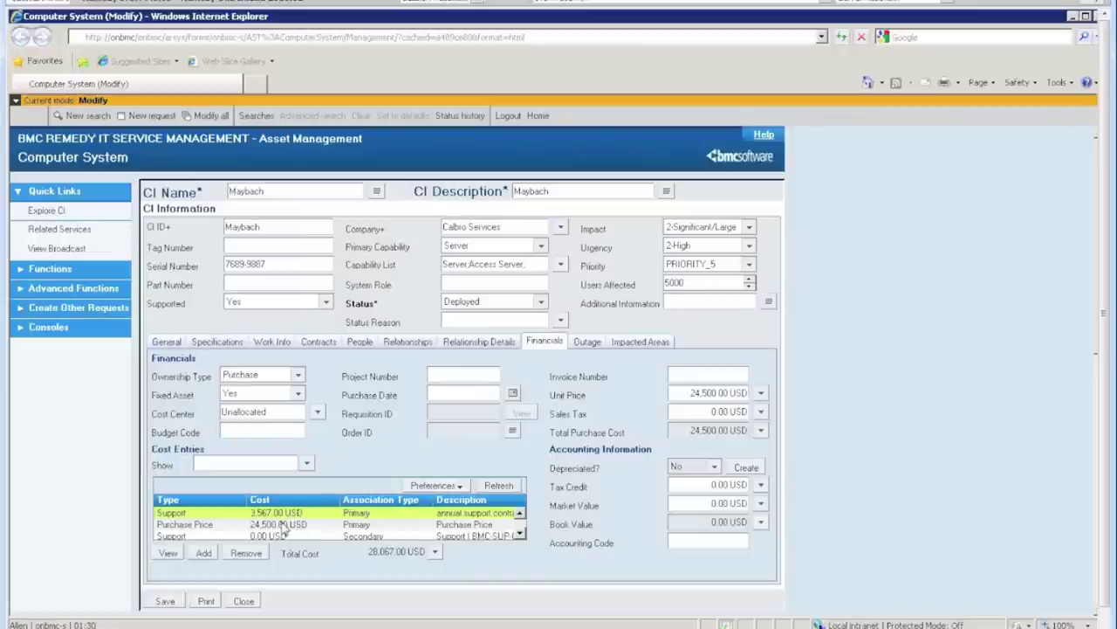
Look over the cost-type filter without choosing one, then view Maybach's empty outage records
left_click(307, 465)
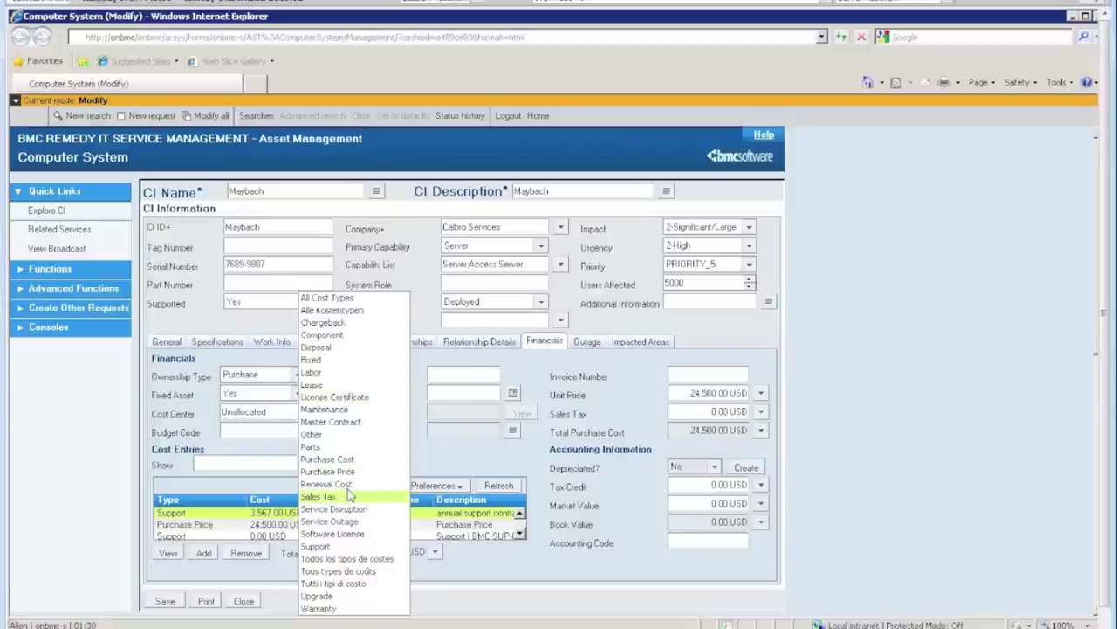
left_click(228, 471)
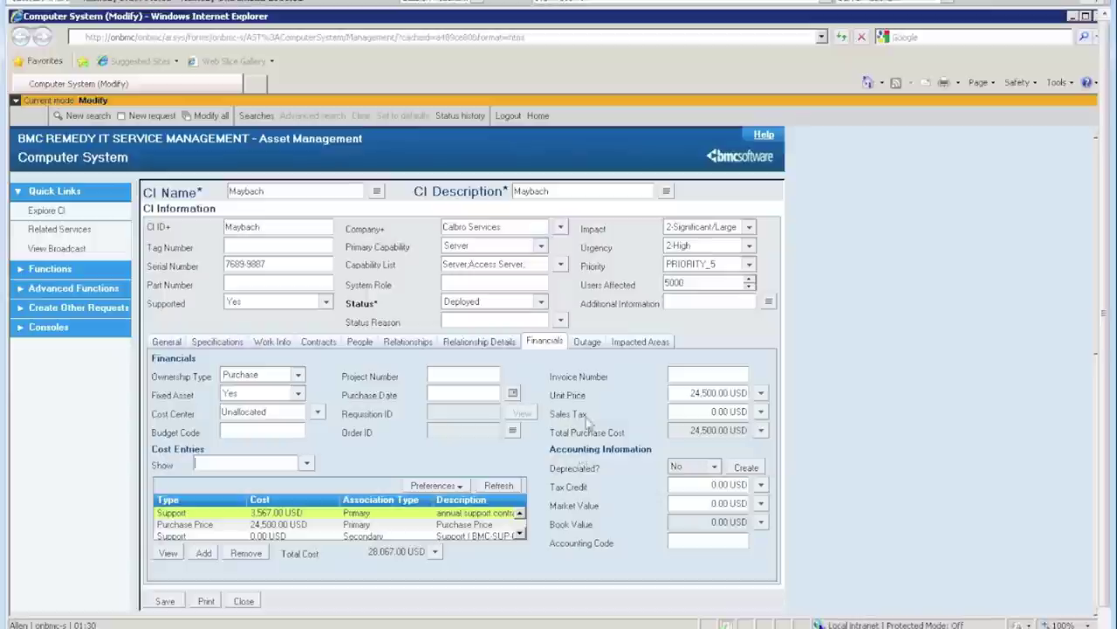
left_click(587, 343)
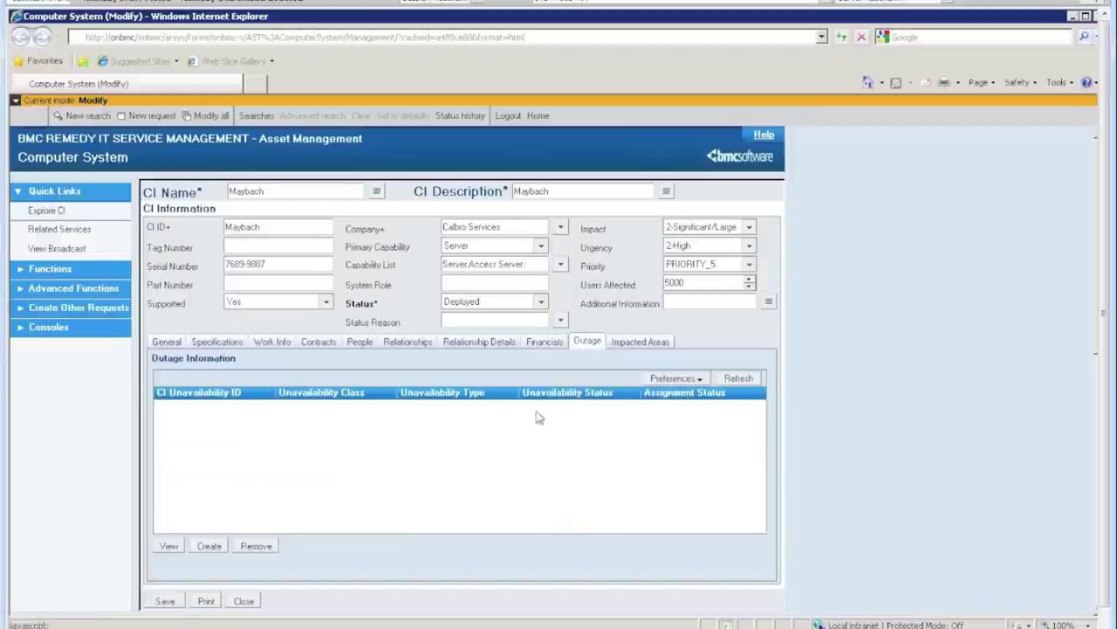
Return to the General tab and close Maybach's record without saving changes
left_click(171, 345)
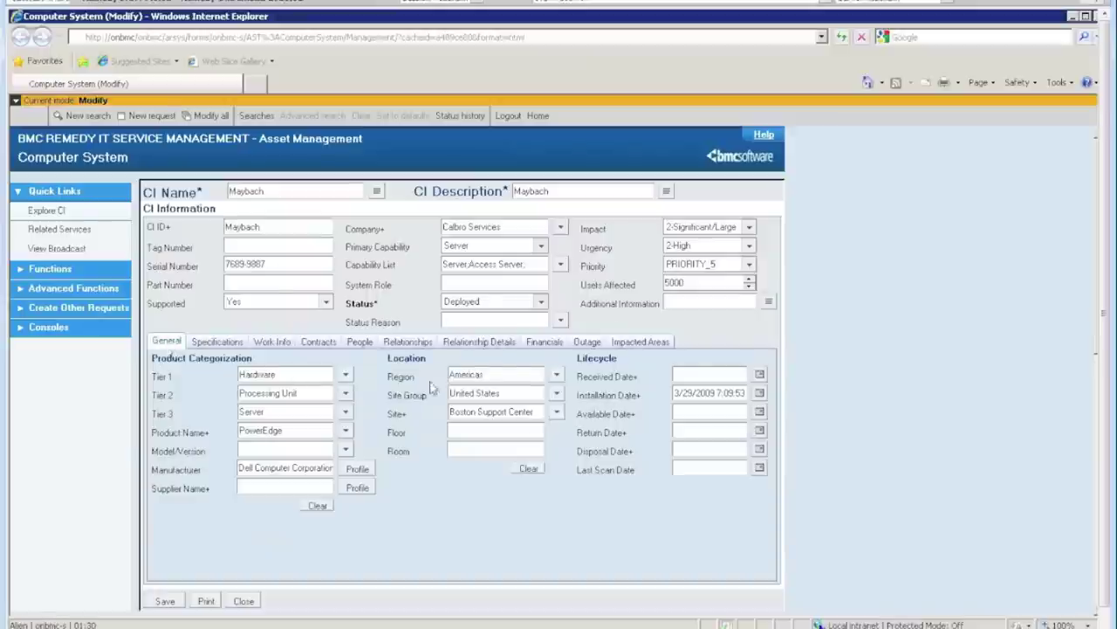
left_click(249, 601)
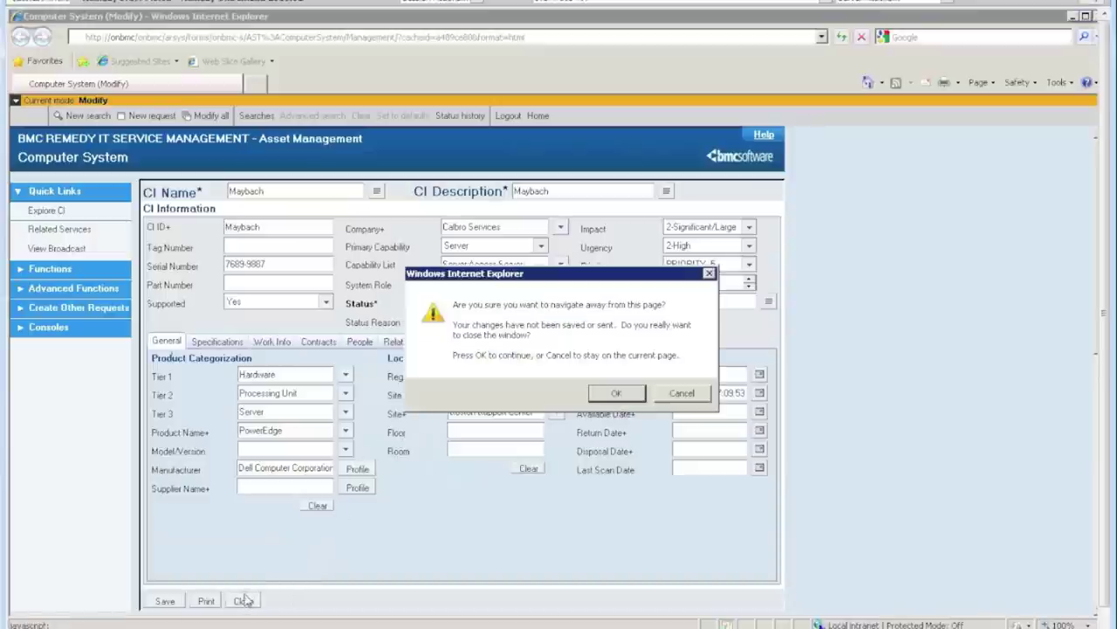
left_click(617, 394)
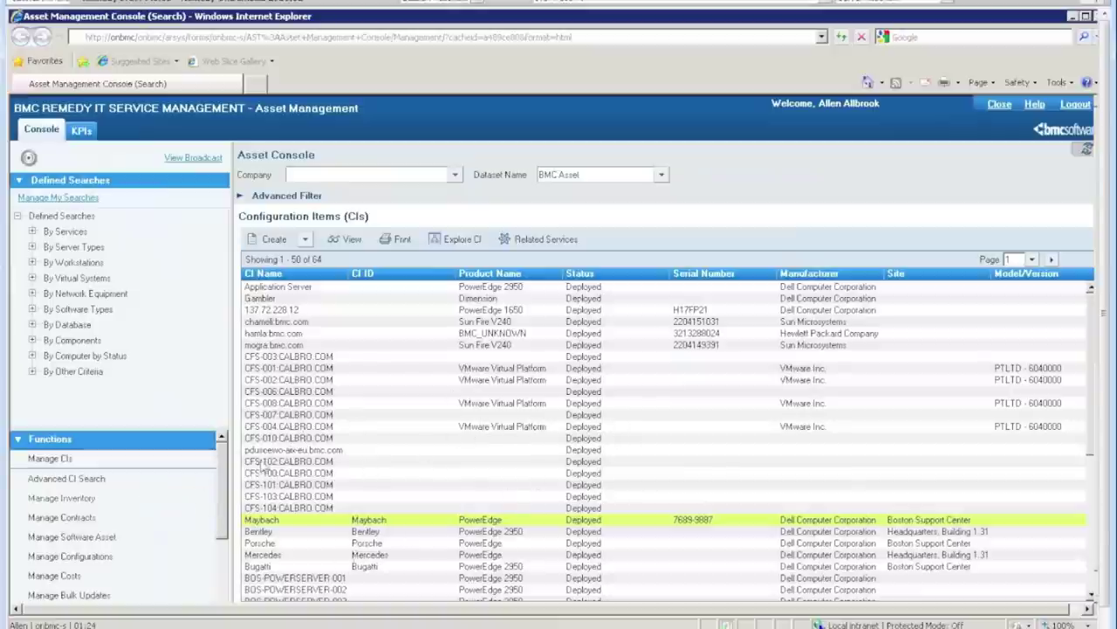
scroll(221, 474, "down", 1)
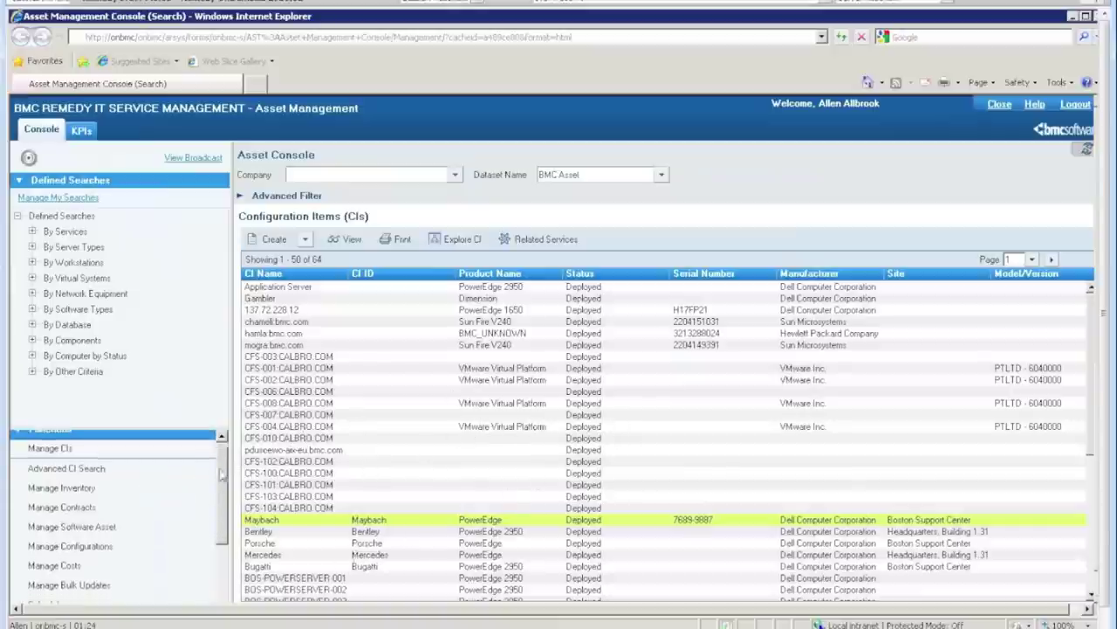
scroll(222, 475, "down", 3)
scroll(223, 473, "up", 2)
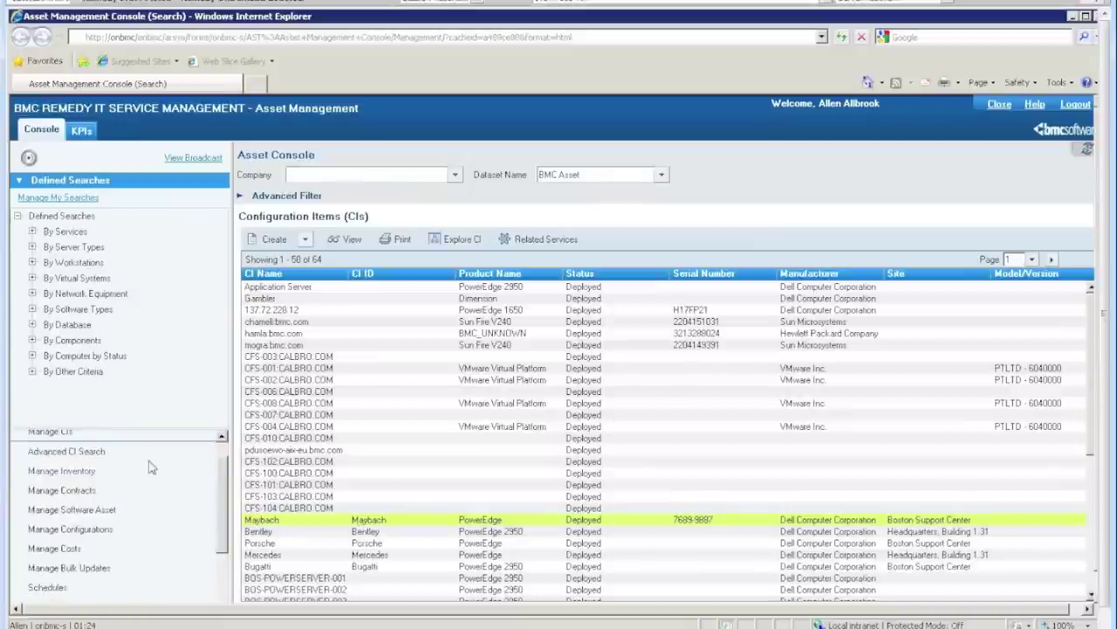
left_click(85, 473)
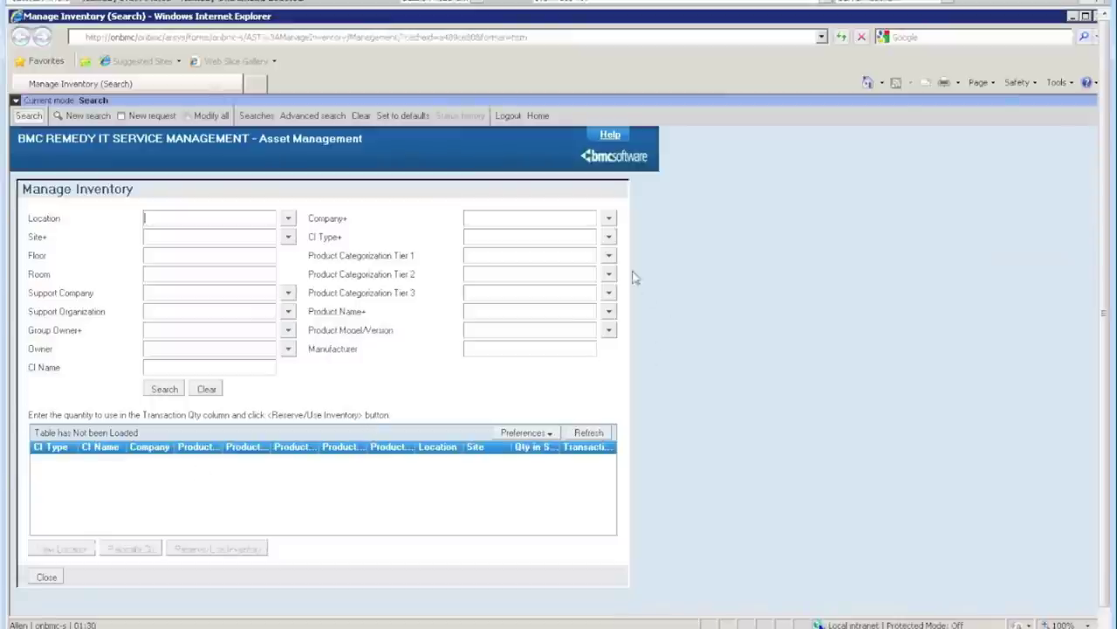
left_click(611, 219)
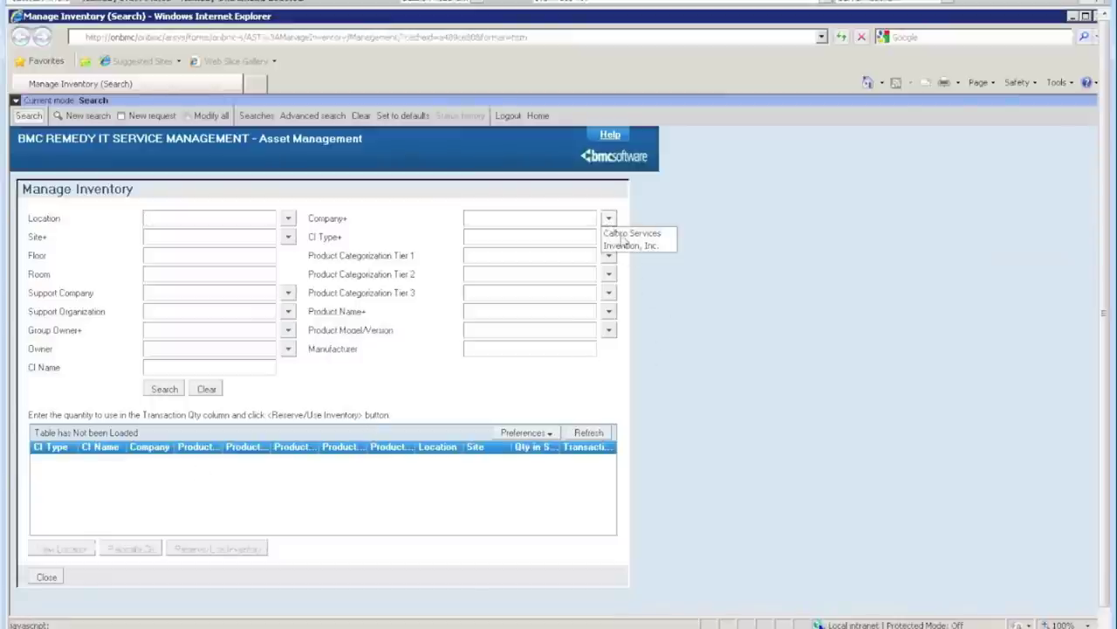
left_click(629, 234)
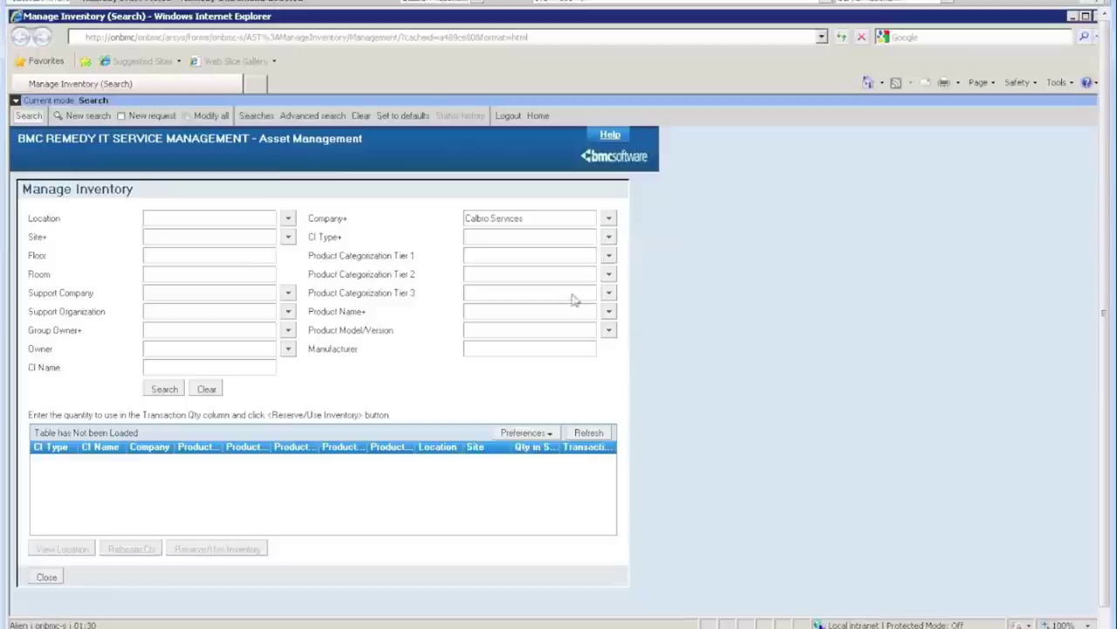
left_click(162, 390)
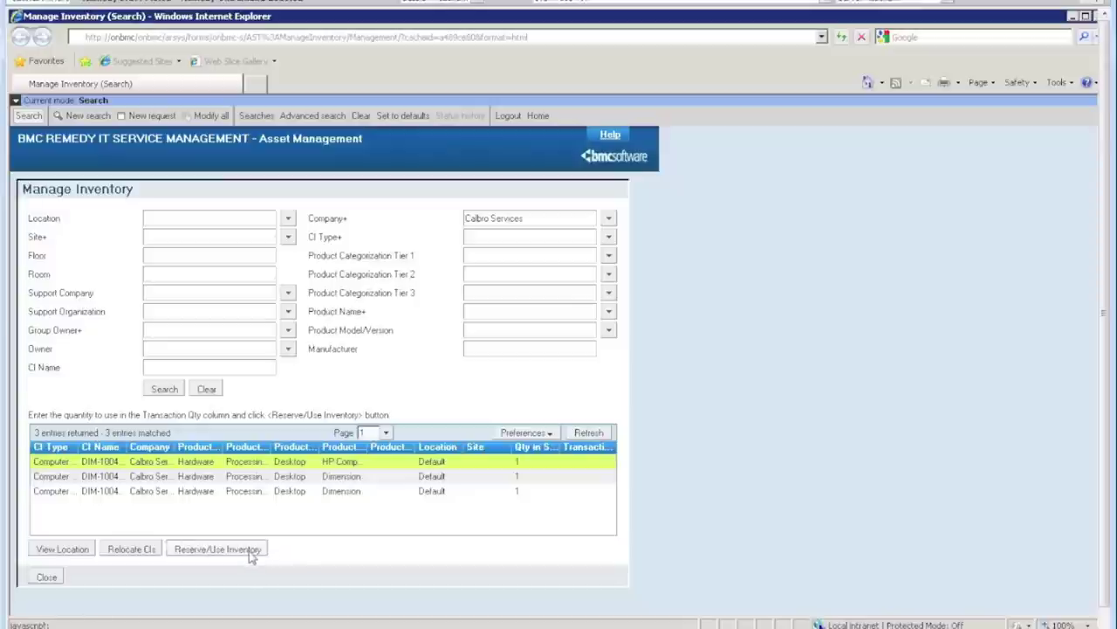
left_click(52, 577)
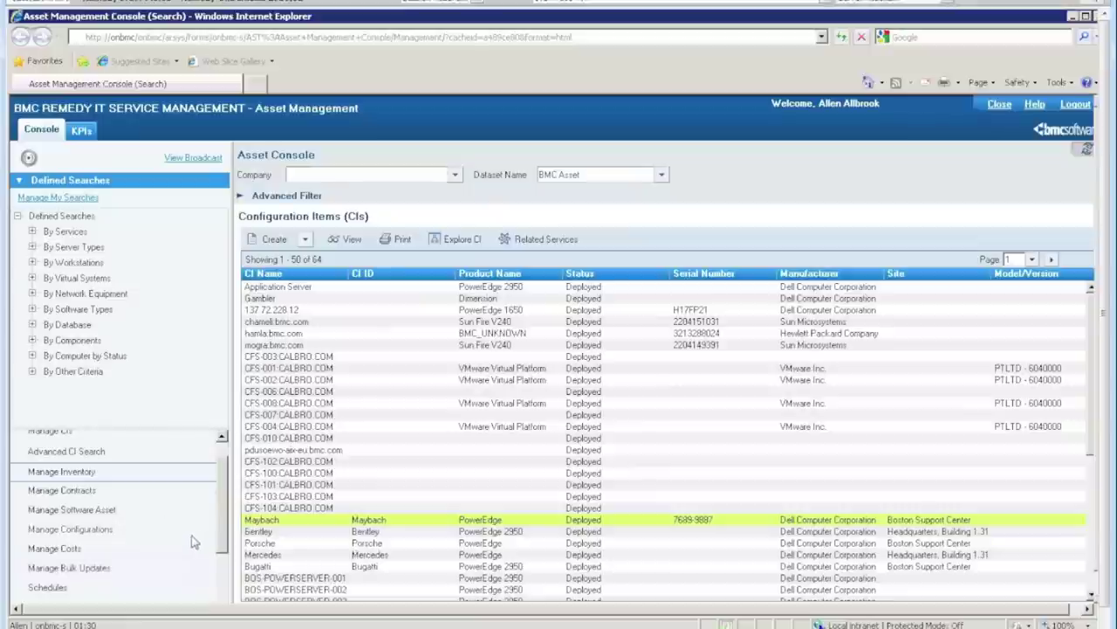
left_click(61, 491)
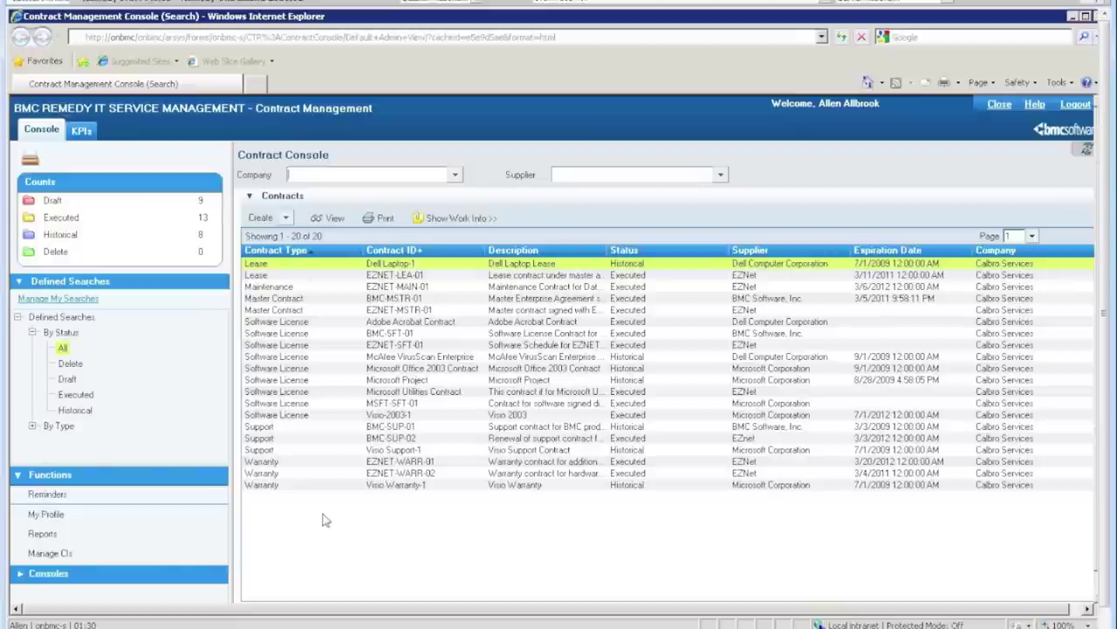
Open the EZNET-WARR-01 warranty contract, then close it and the Contract Management Console
double_click(262, 461)
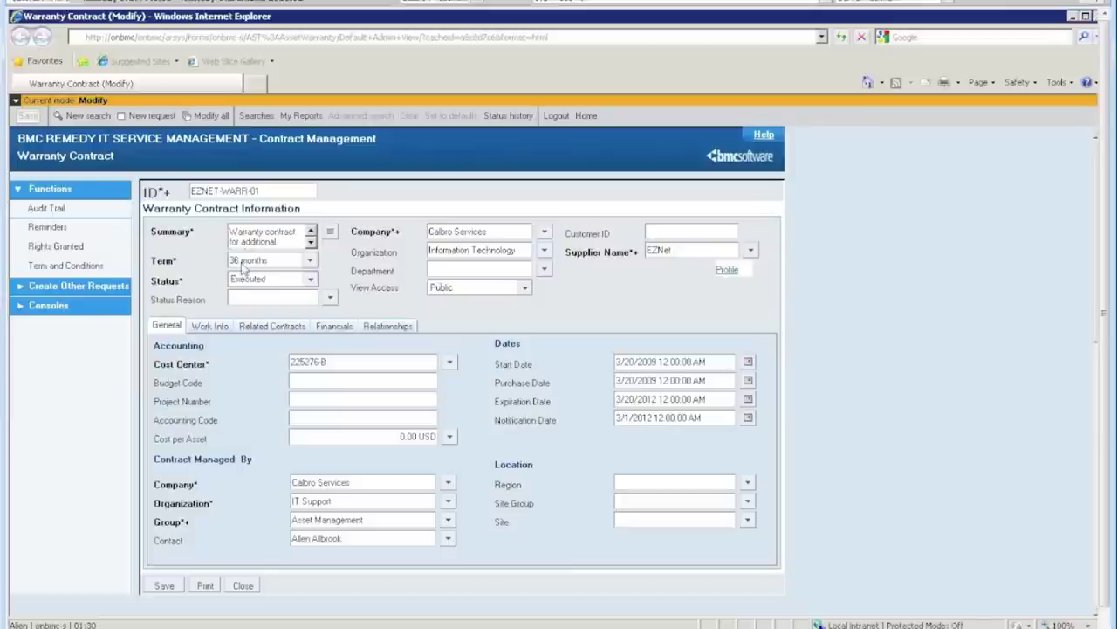
left_click(249, 591)
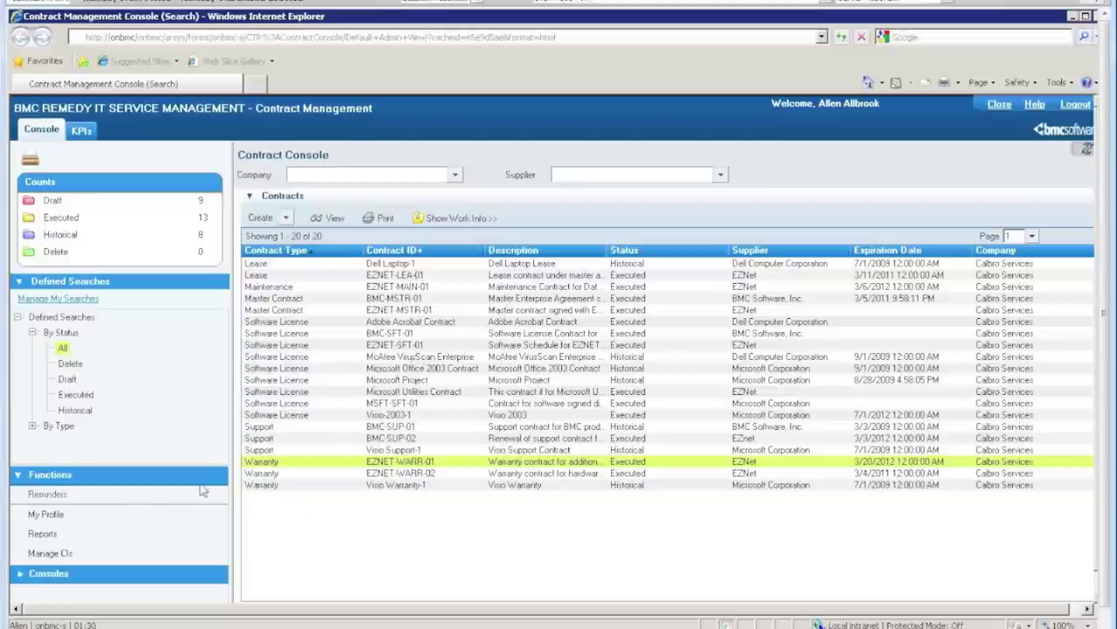
left_click(1000, 105)
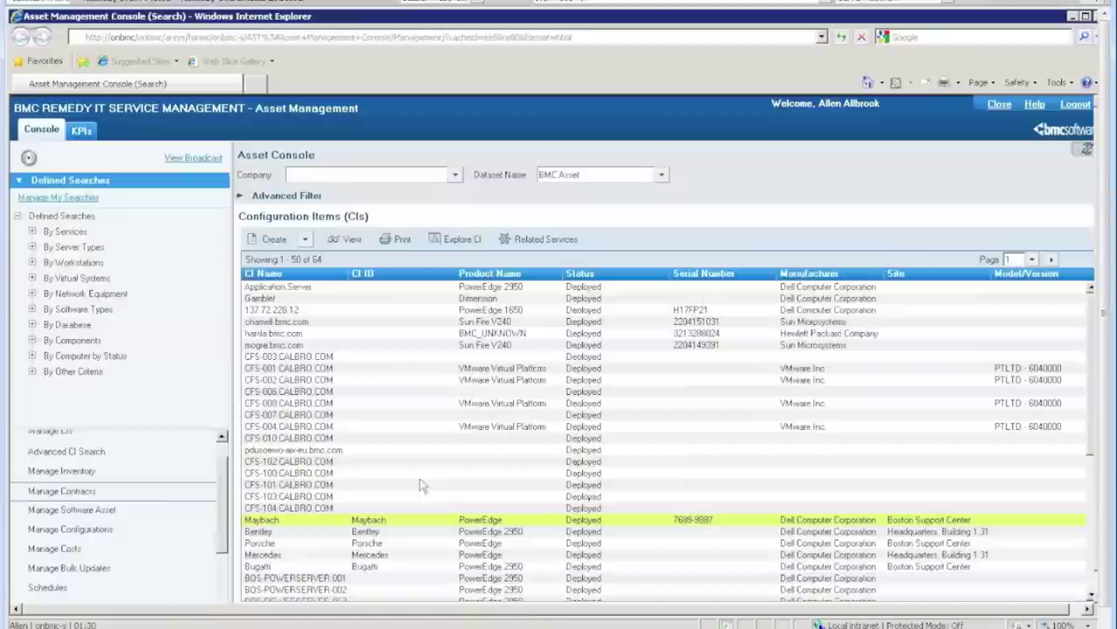
Open Manage Software Asset to list the 12 license certificates, 10 in compliance and 2 out
left_click(105, 514)
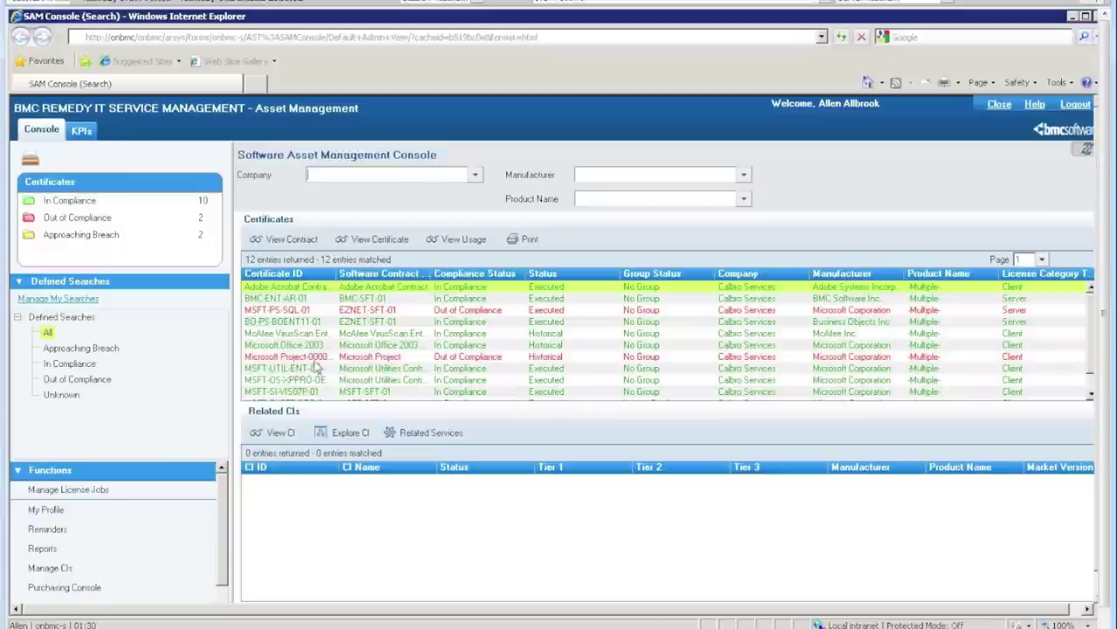
Open license certificate MSFT-PS-SQL-01 and review its Software Assets and Related Certificates tabs
double_click(283, 313)
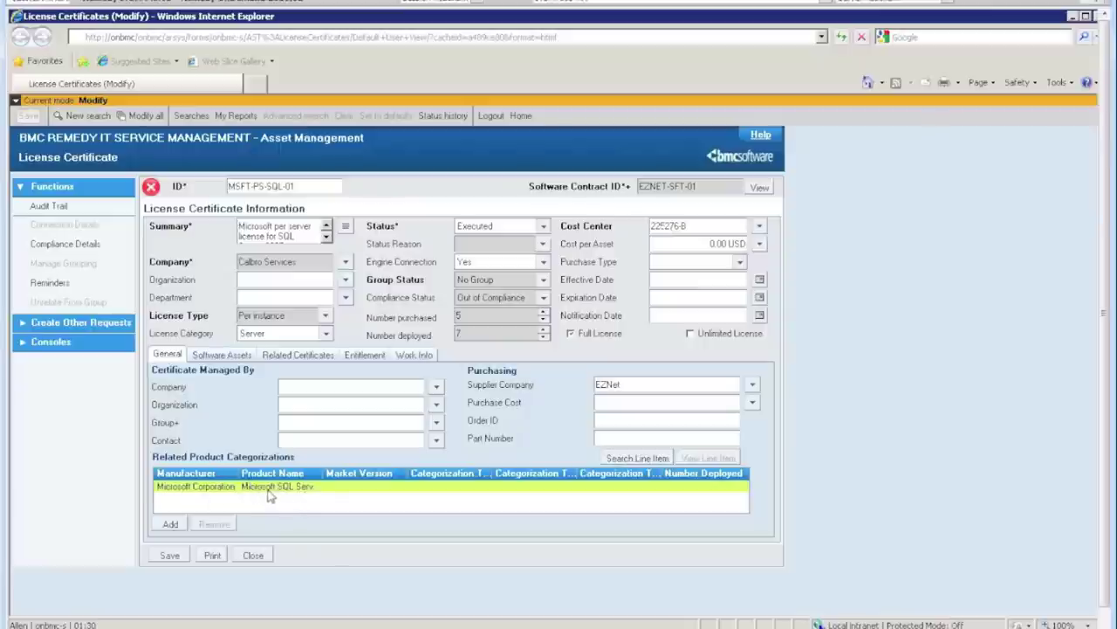
left_click(220, 358)
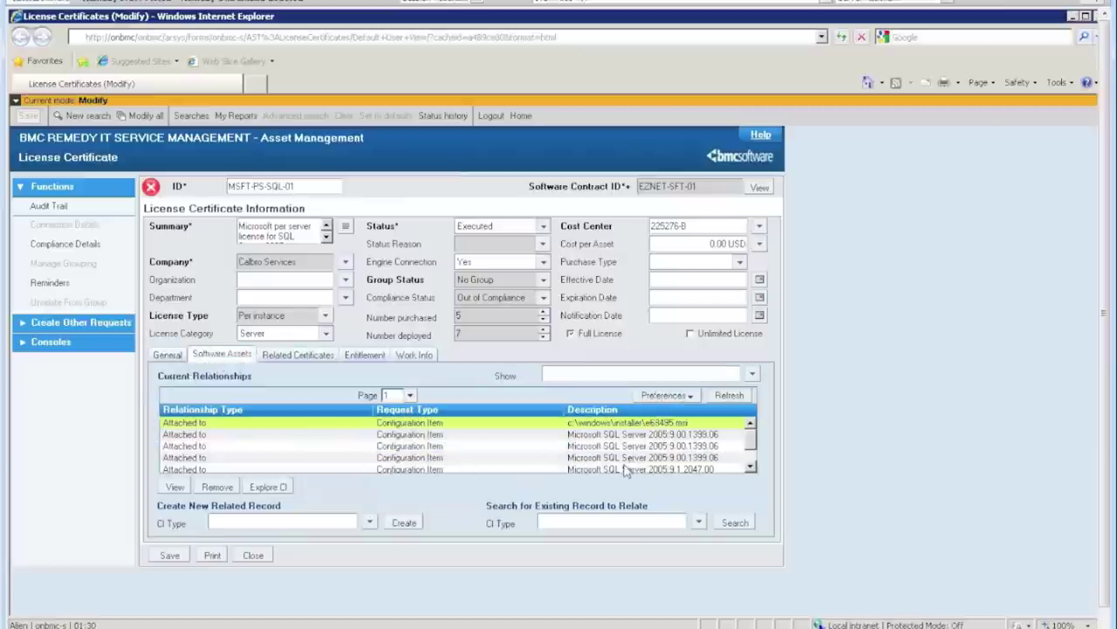
left_click(307, 361)
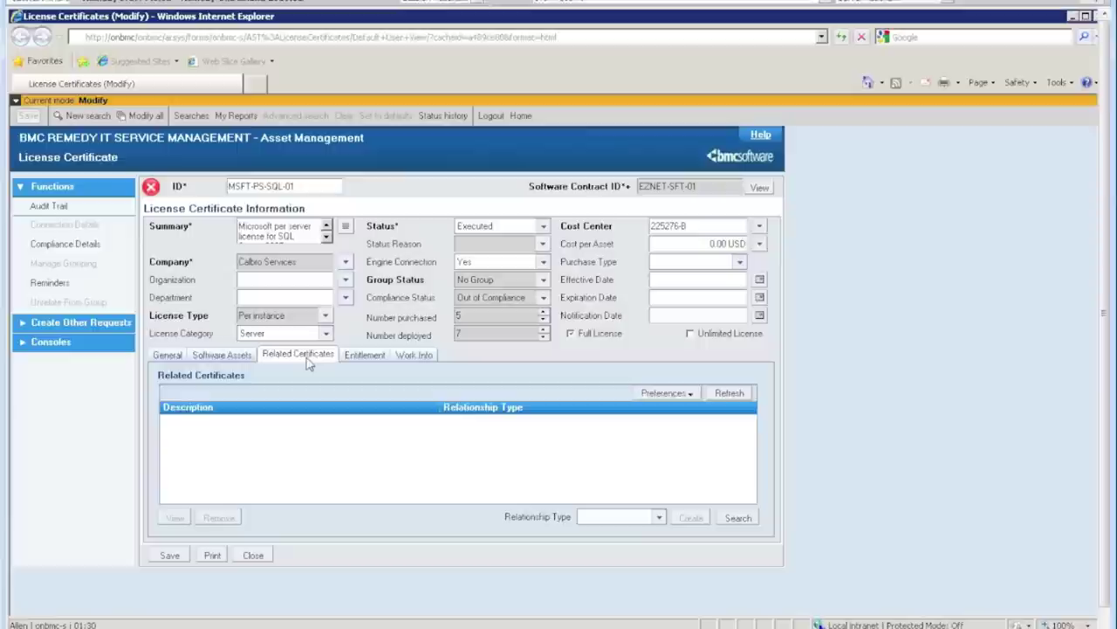
left_click(217, 358)
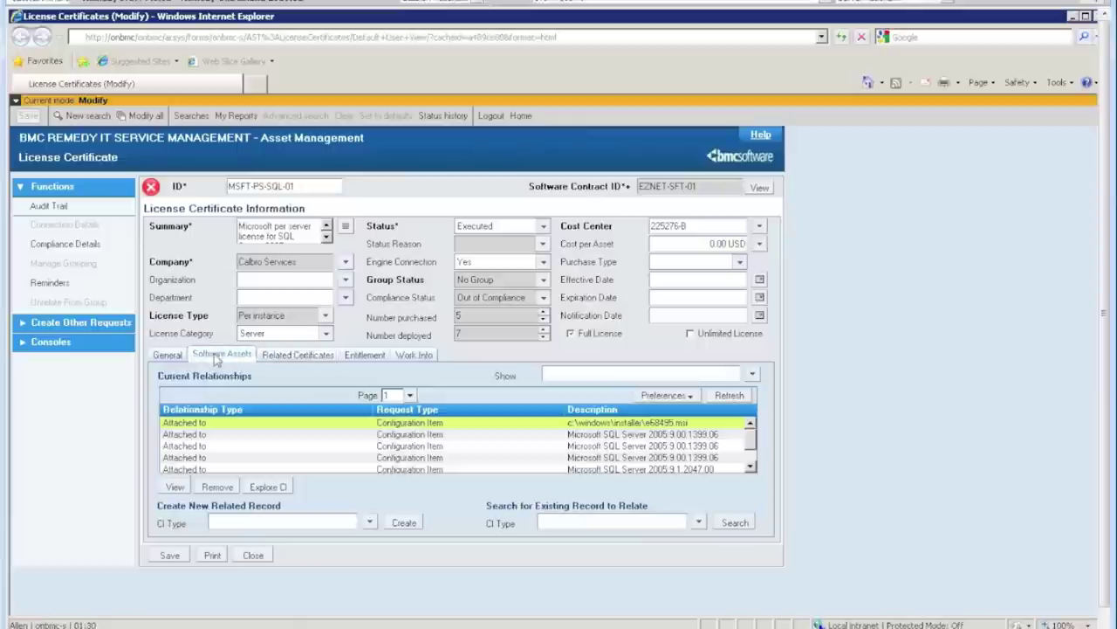
left_click(169, 357)
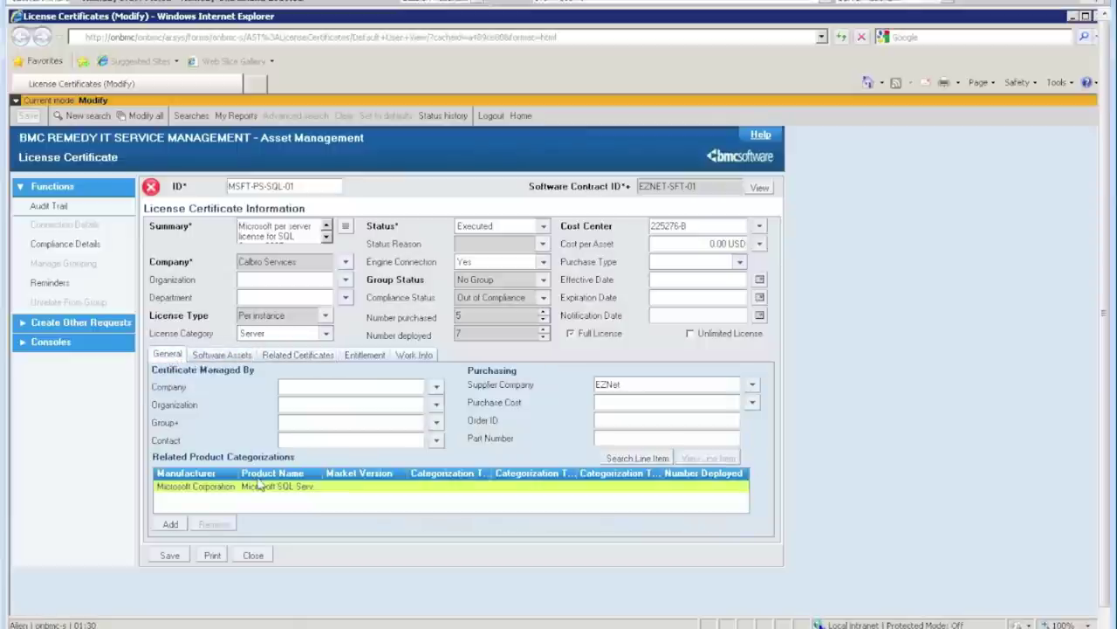
mouse_move(153, 190)
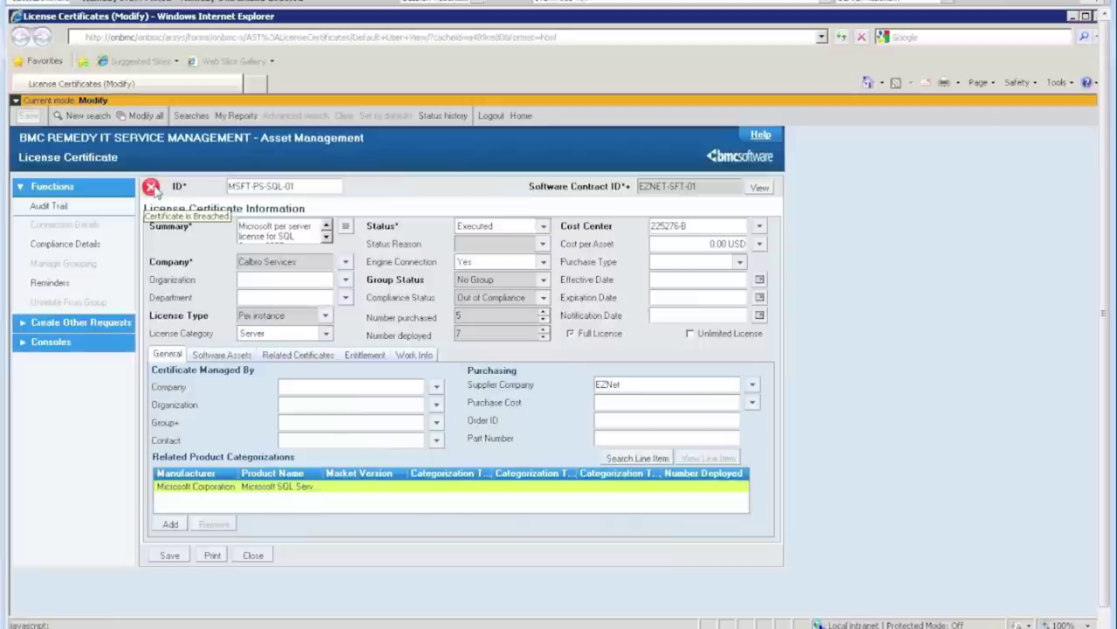
left_click(75, 250)
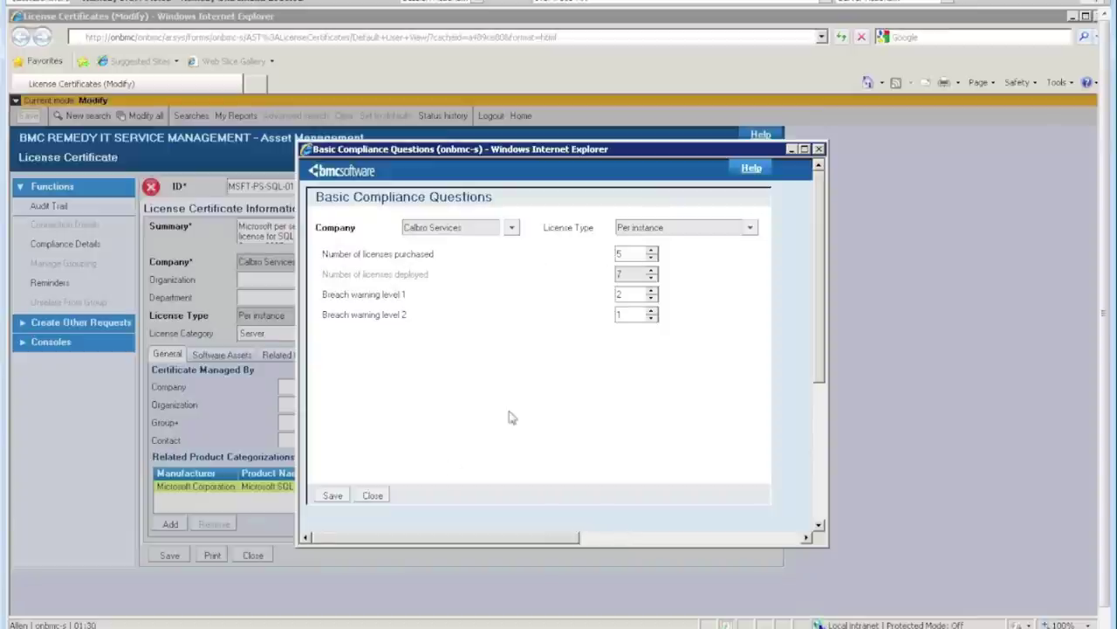
left_click(373, 496)
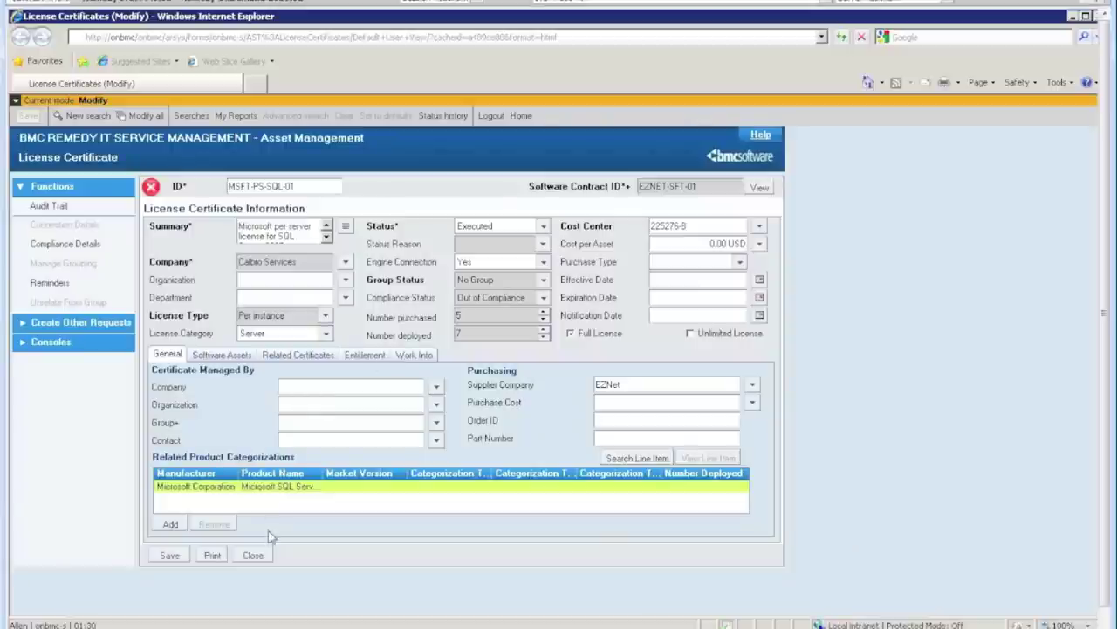
left_click(257, 557)
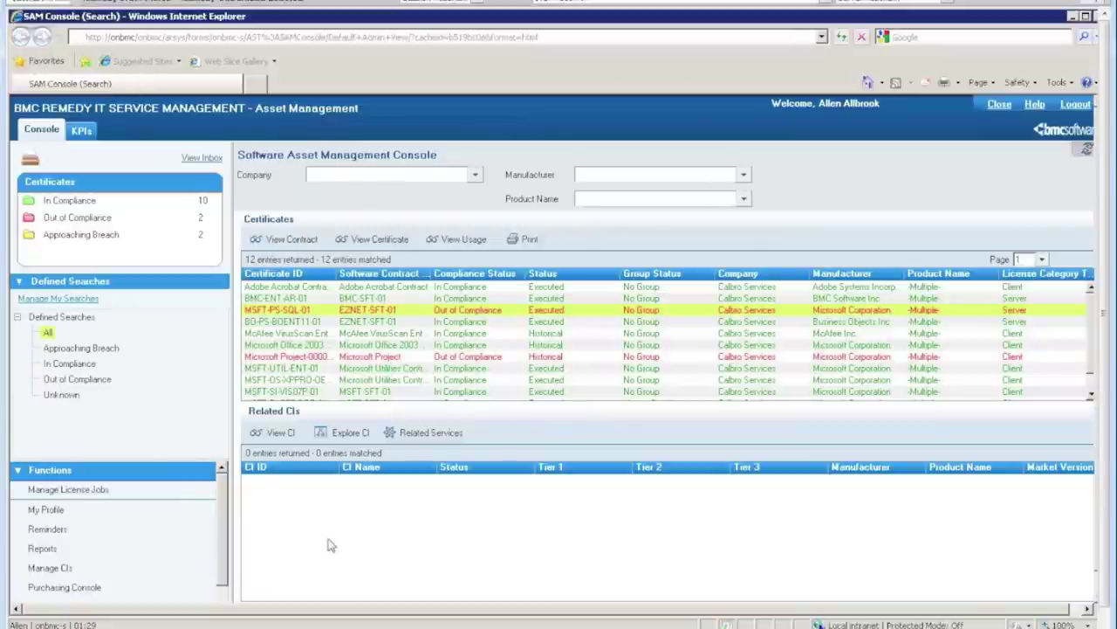
View the By Manufacturer, Purchased vs Deployed and By Supplier KPI charts, then return to the certificate list
left_click(79, 131)
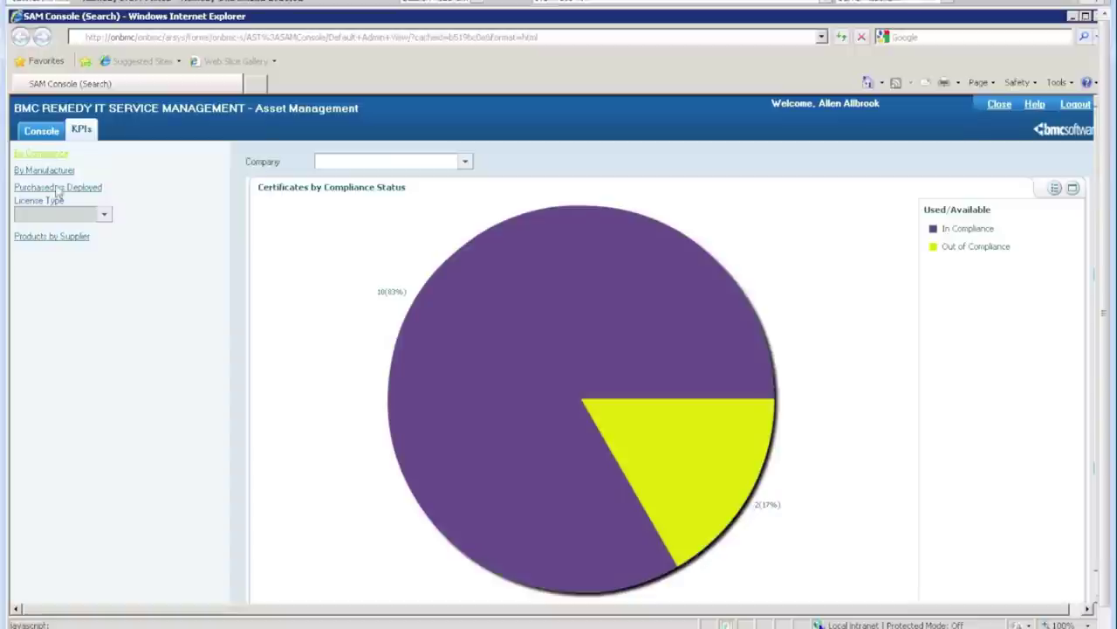
left_click(49, 174)
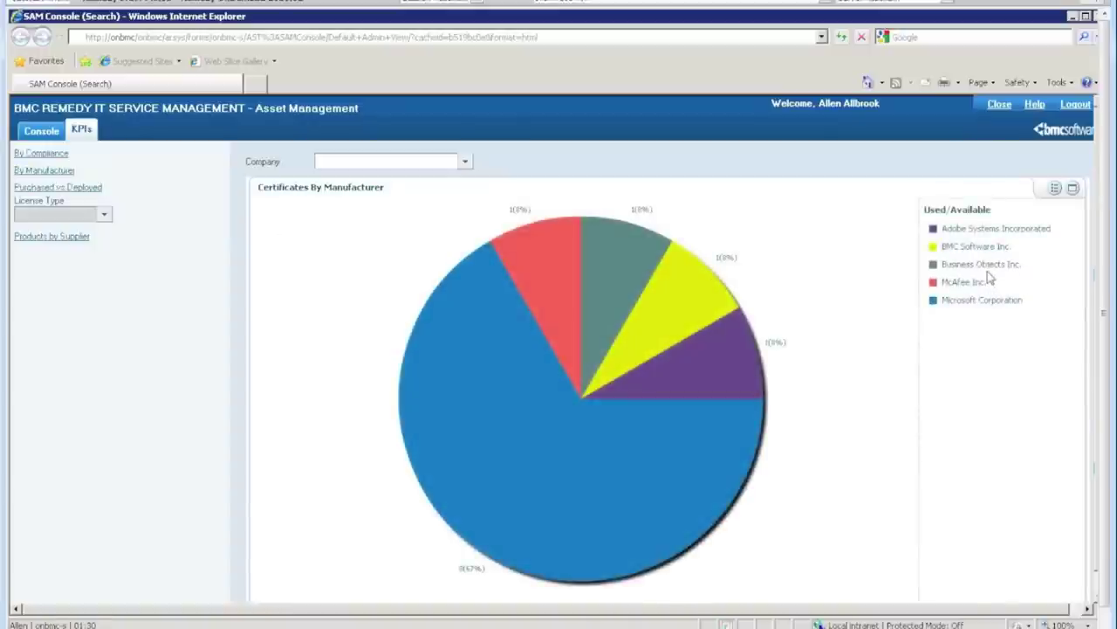
left_click(96, 194)
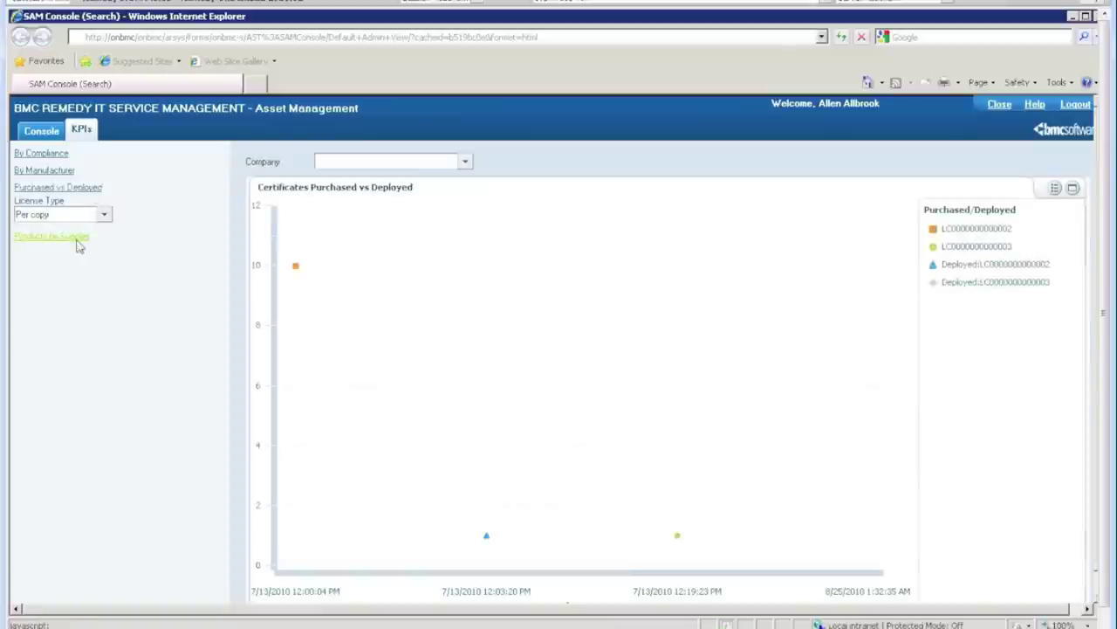
left_click(76, 243)
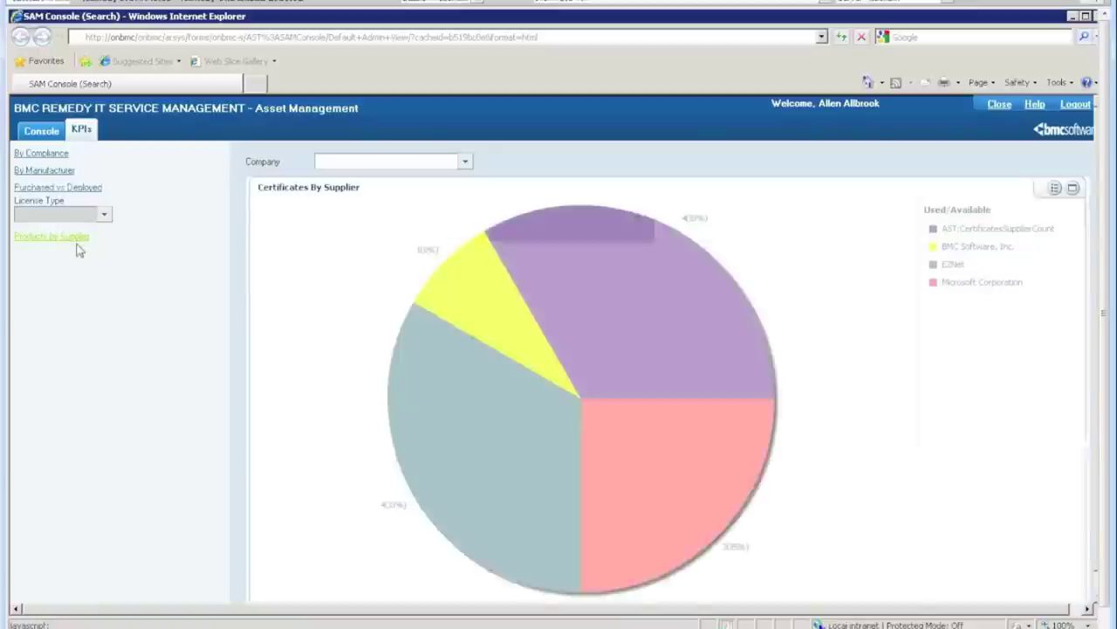
mouse_move(696, 469)
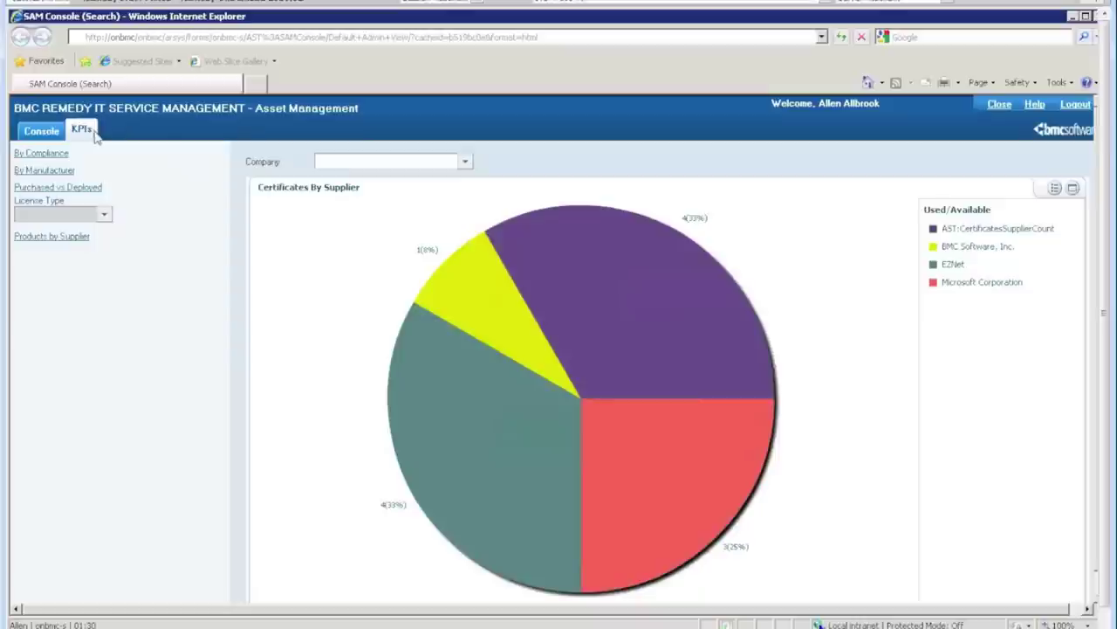
left_click(42, 133)
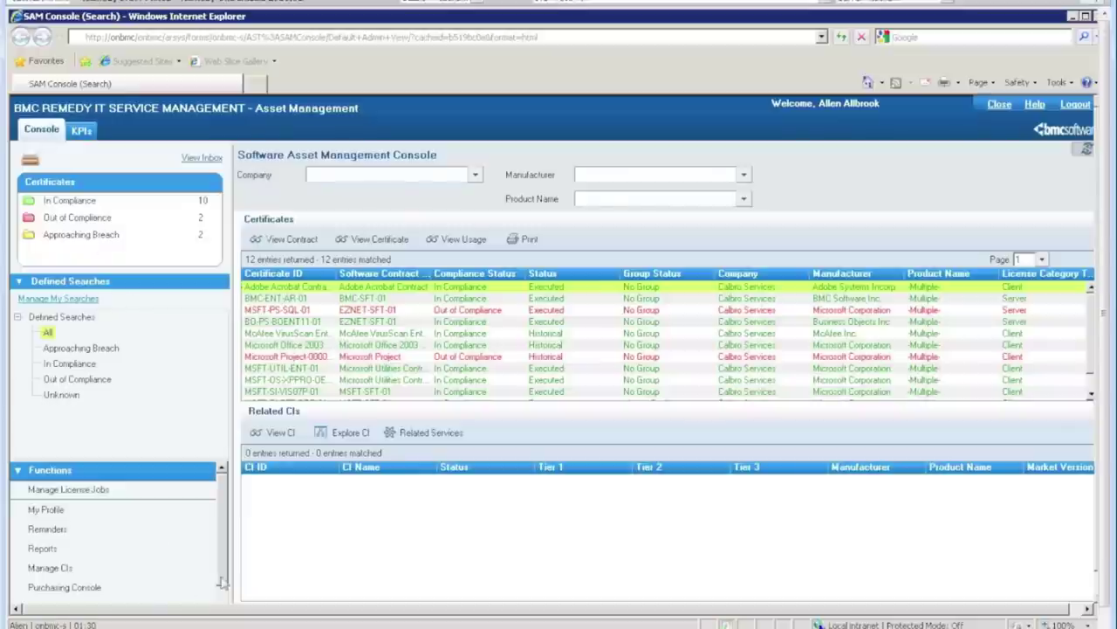
Close the SAM Console and search Manage Bulk Updates for Calbro Services computer system CIs
left_click(1001, 105)
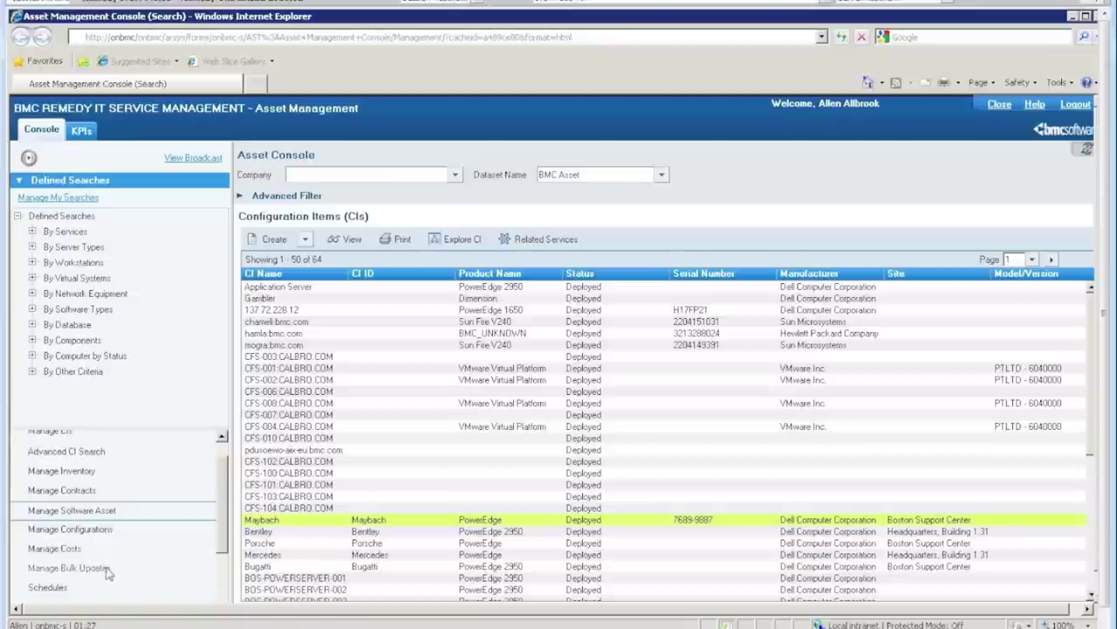
left_click(107, 568)
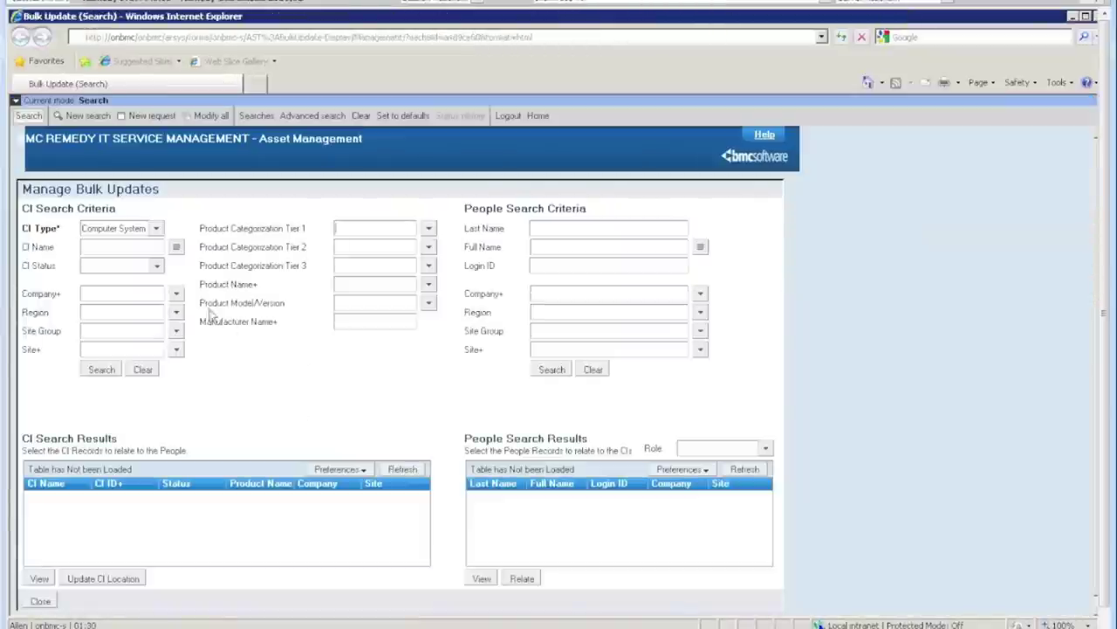
left_click(177, 295)
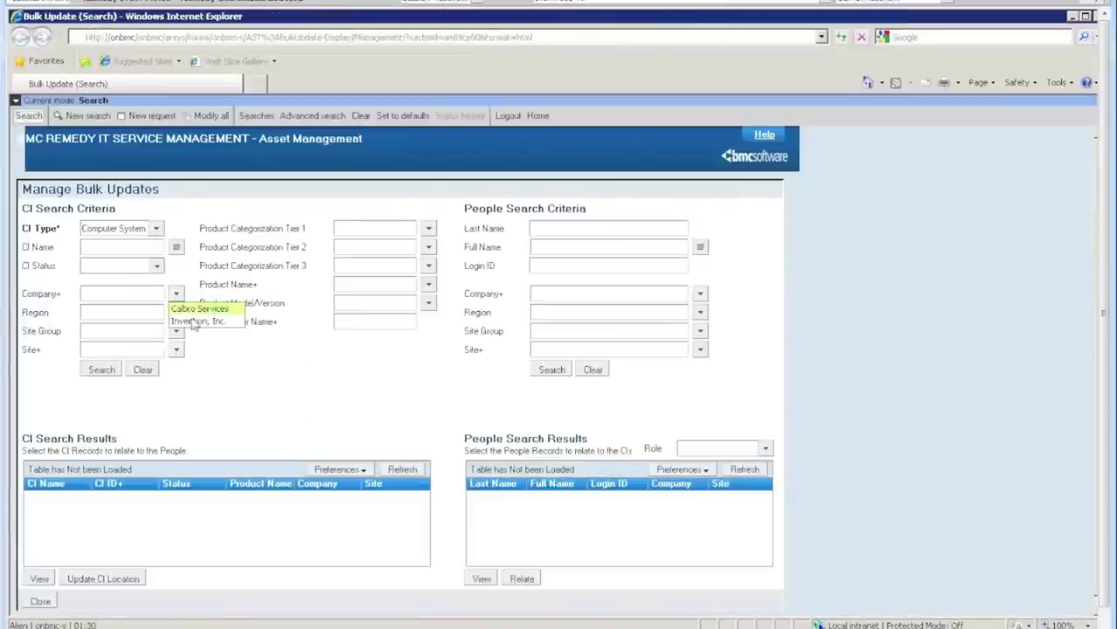
left_click(187, 308)
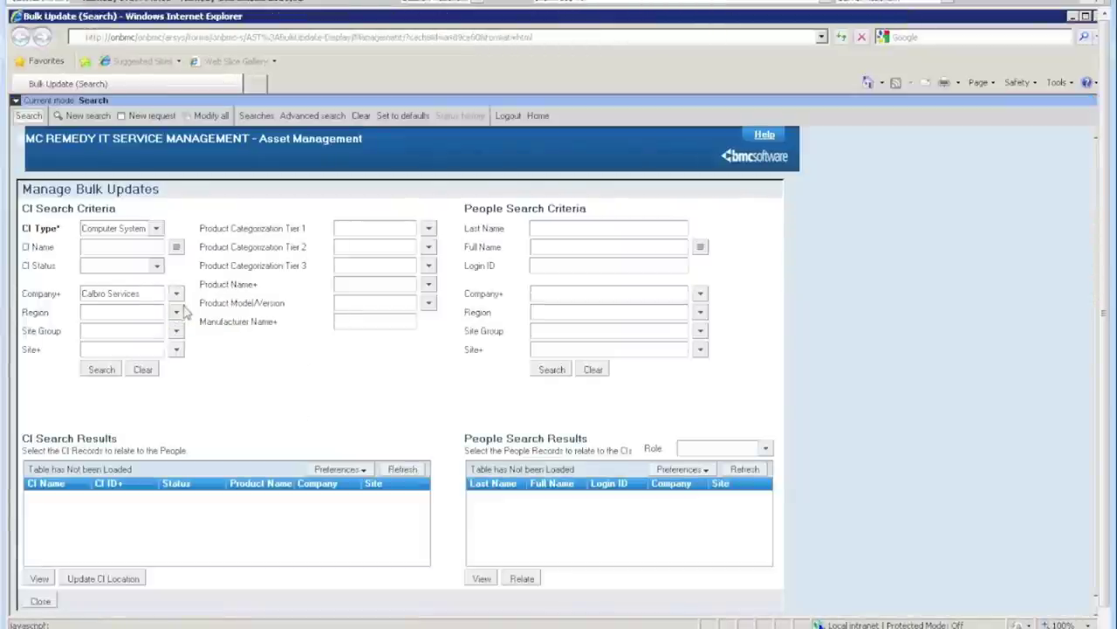
left_click(105, 373)
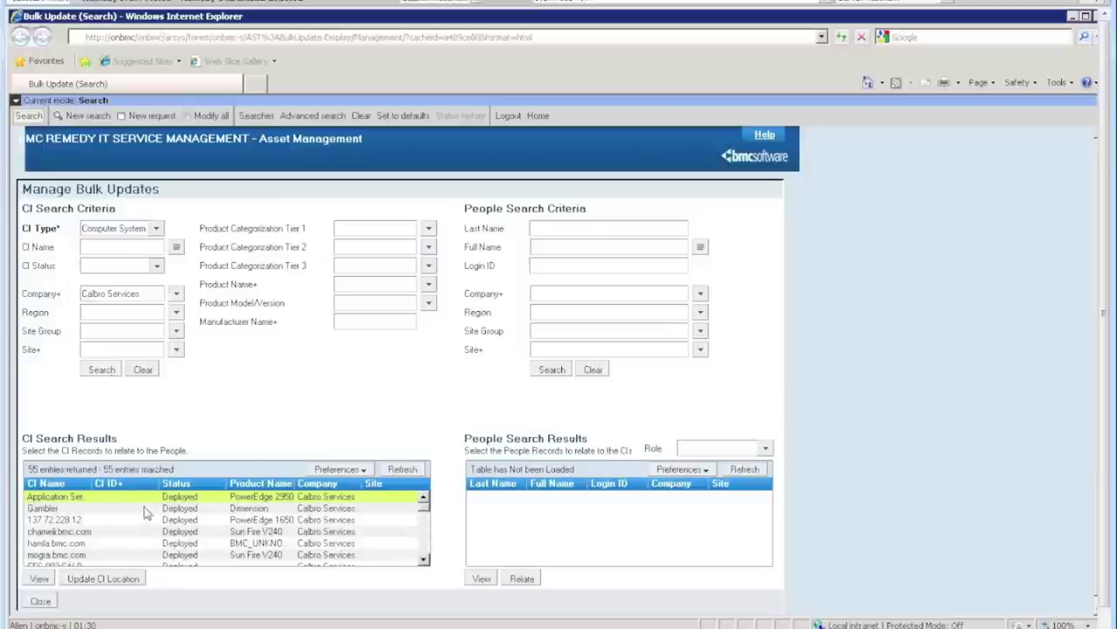
Select the CIs from Gambler through mogra.bmc.com, then close the bulk update form
left_click(146, 510)
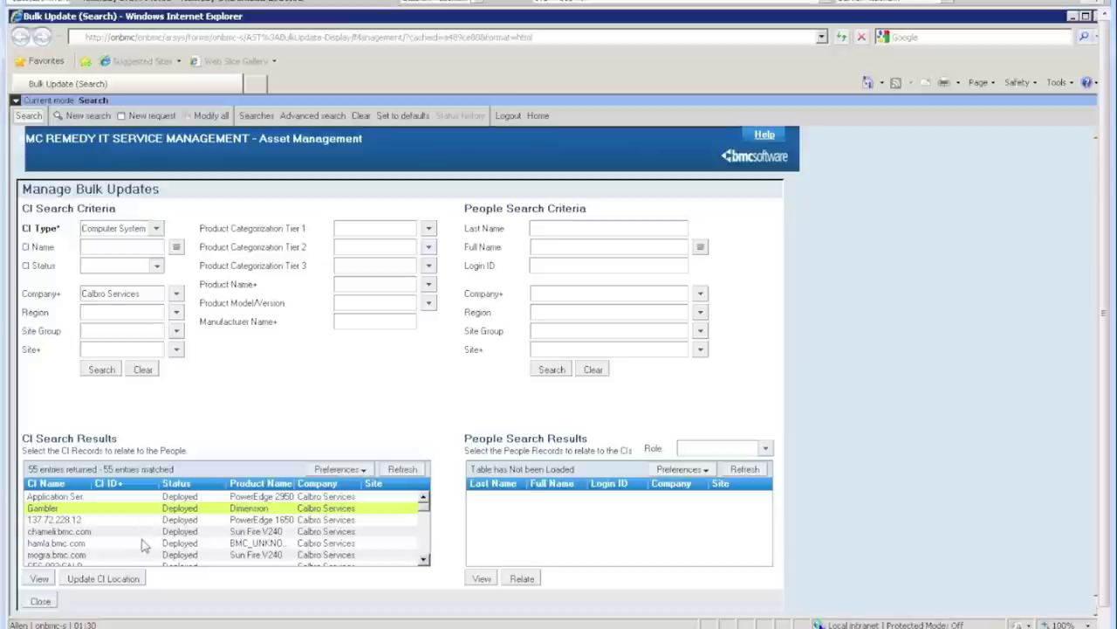
left_click(140, 532, "ctrl")
left_click(140, 557, "shift")
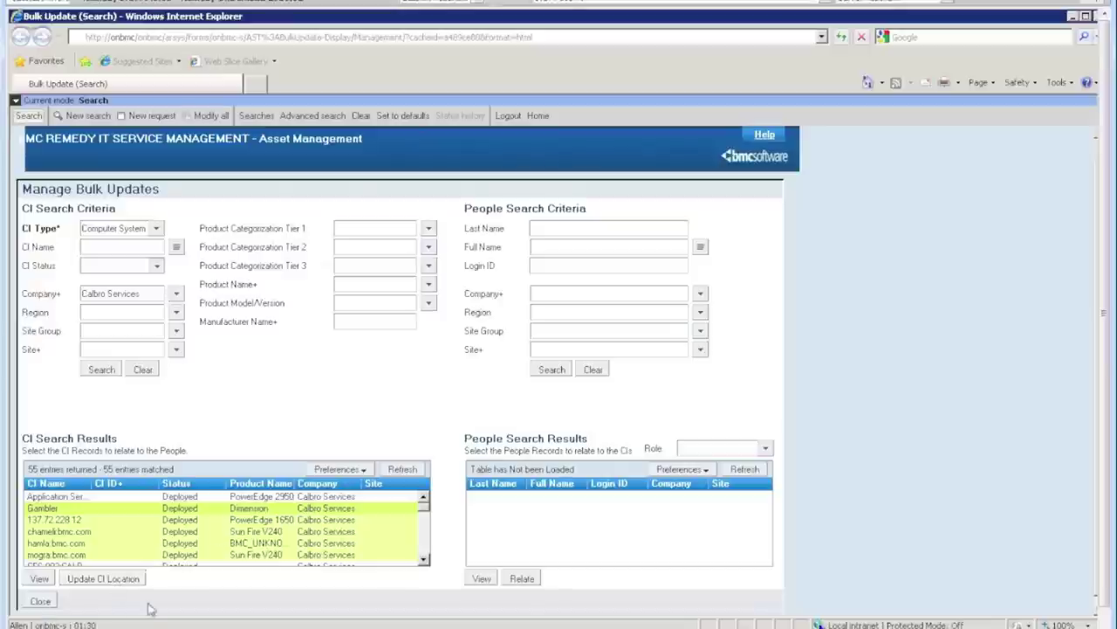
left_click(40, 600)
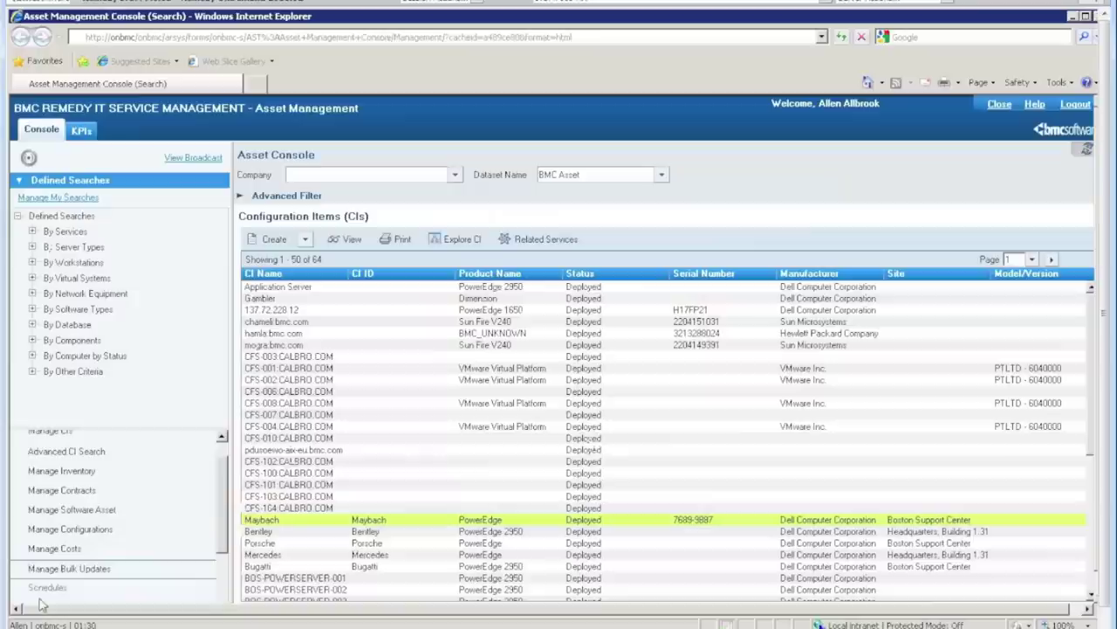